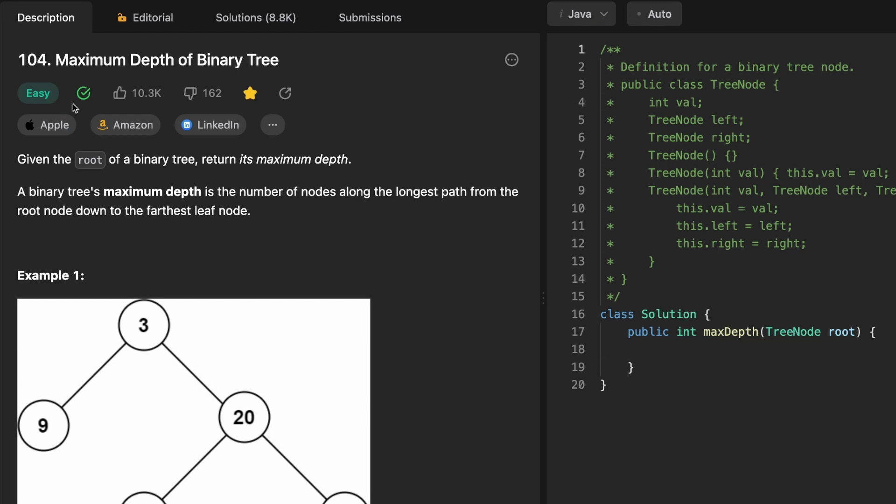
# Scroll the description to show Example 1's tree, input [3,9,20,null,null,15,7] and output 3
pyautogui.scroll(-5, 74, 108)
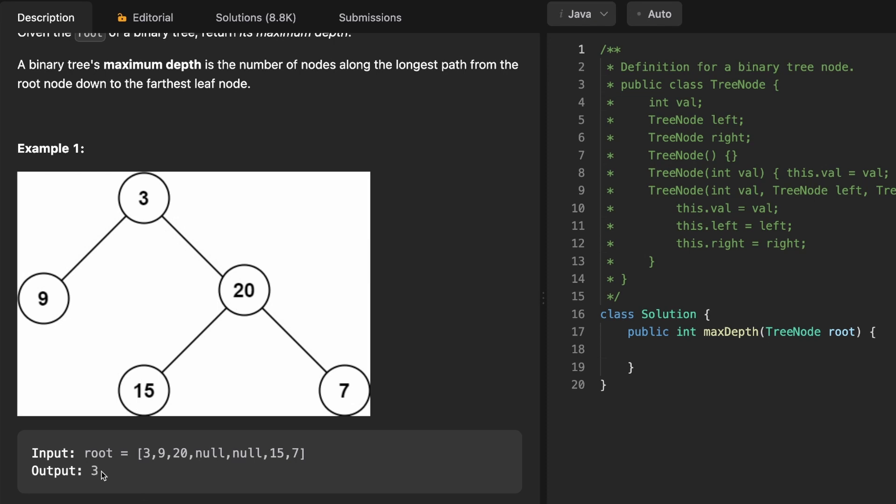
pyautogui.moveTo(100, 472); pyautogui.dragTo(84, 470)
pyautogui.doubleClick(185, 63)
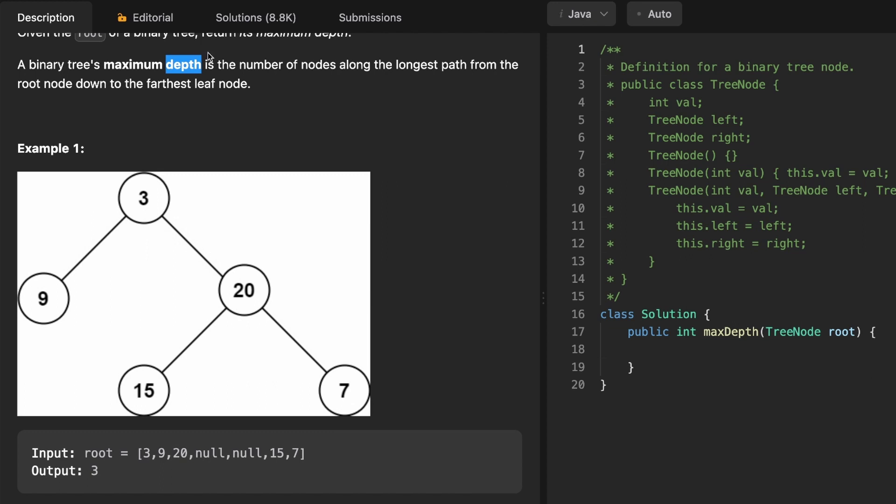
pyautogui.click(183, 90)
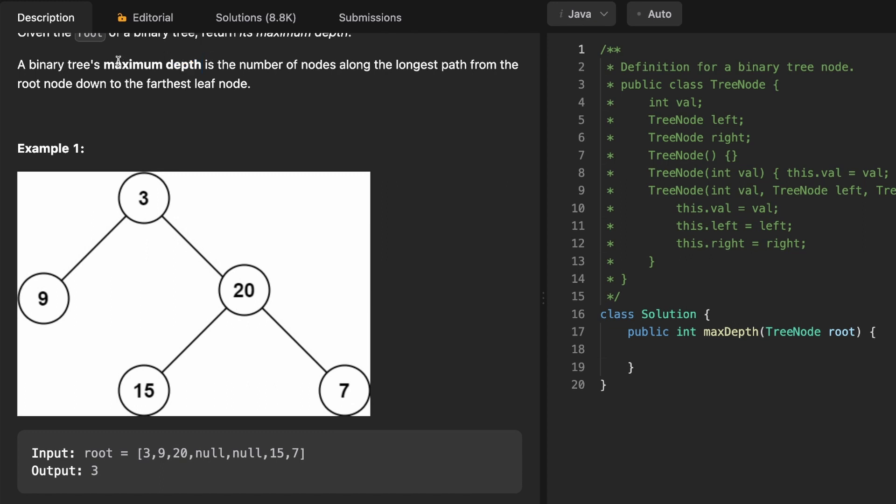
pyautogui.moveTo(122, 65); pyautogui.dragTo(406, 62)
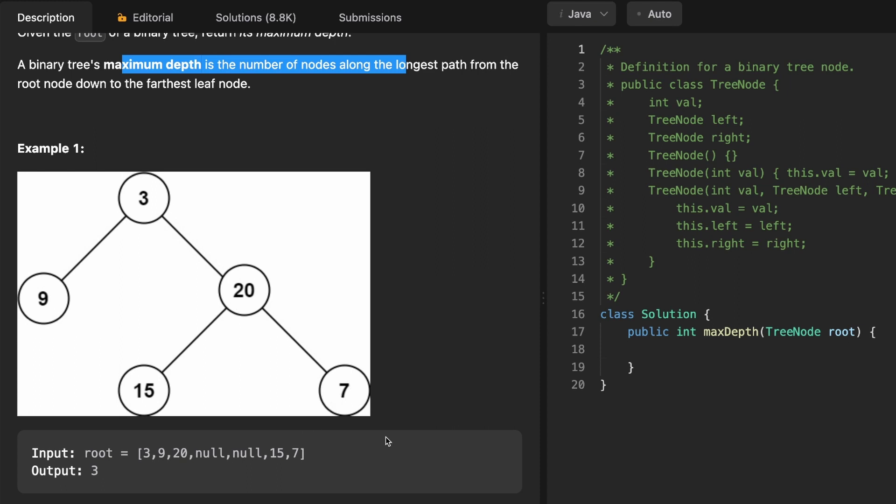
pyautogui.scroll(-2, 388, 439)
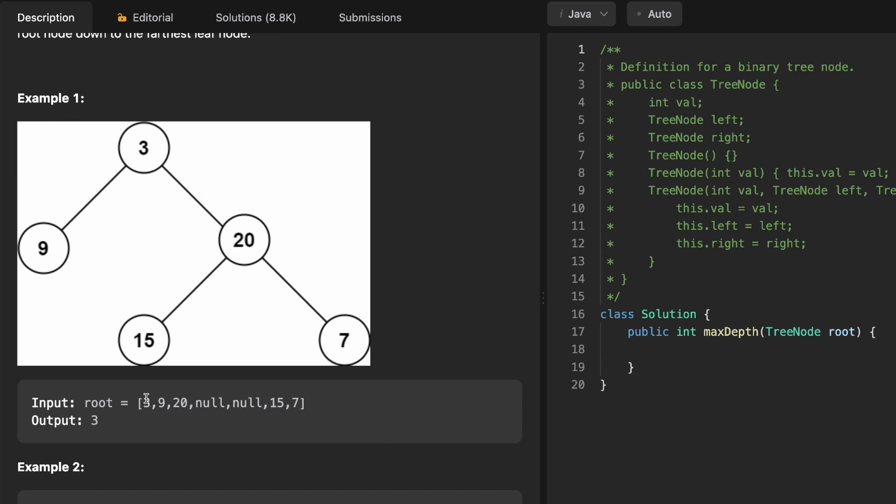
# Highlight Example 1's input values, then clear the highlight
pyautogui.moveTo(148, 397); pyautogui.dragTo(303, 399)
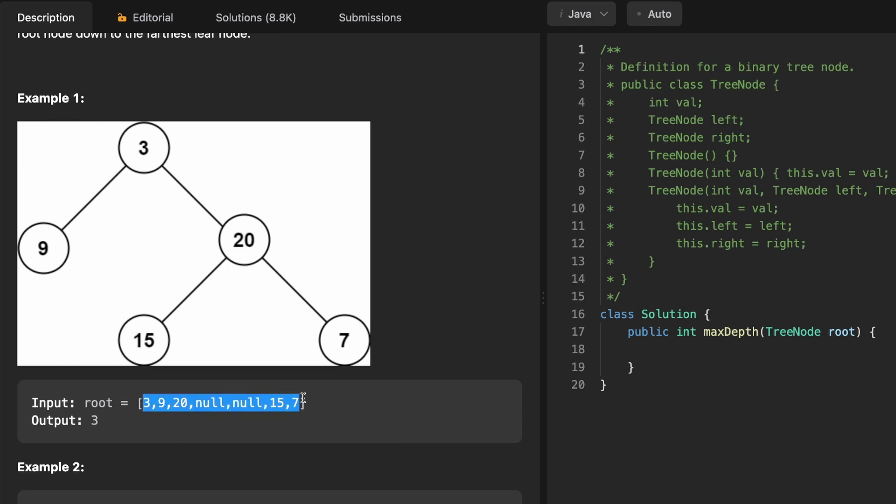
pyautogui.scroll(-2, 304, 399)
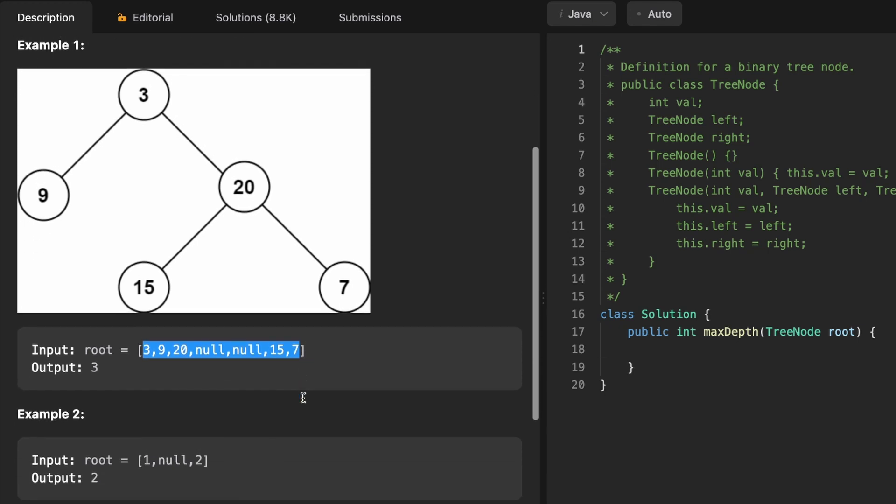
pyautogui.scroll(1, 304, 398)
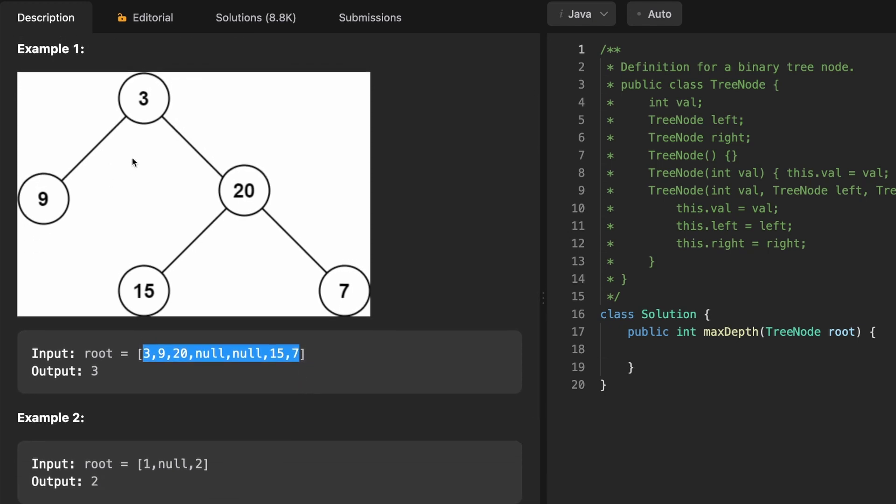
pyautogui.click(147, 357)
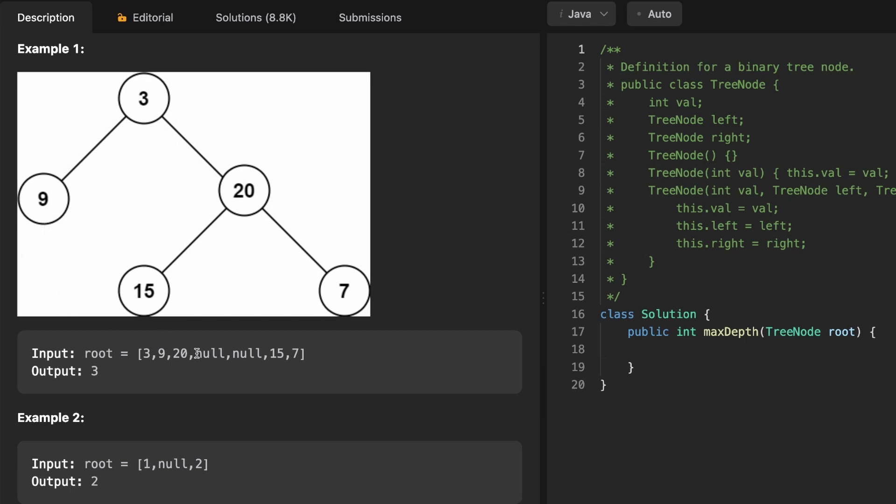
# Highlight the null,null entries and the whole input list, then scroll to Example 2
pyautogui.moveTo(195, 353); pyautogui.dragTo(260, 353)
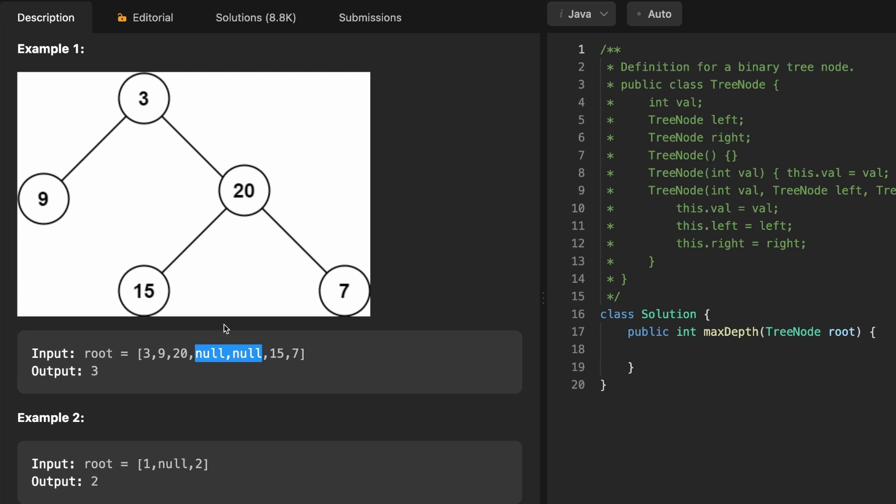
pyautogui.moveTo(308, 353); pyautogui.dragTo(140, 354)
pyautogui.scroll(-3, 150, 448)
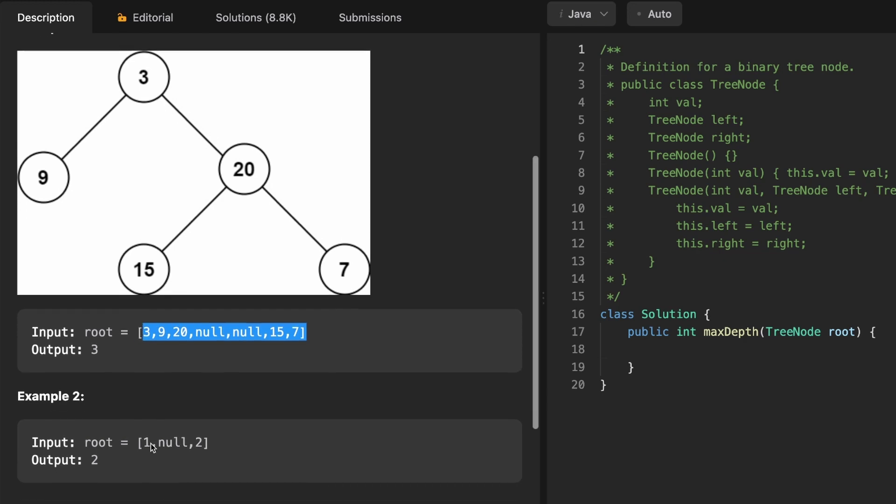
# Highlight Example 2's input 1,null,2, then reselect Example 1's input list
pyautogui.click(142, 386)
pyautogui.moveTo(141, 386); pyautogui.dragTo(203, 382)
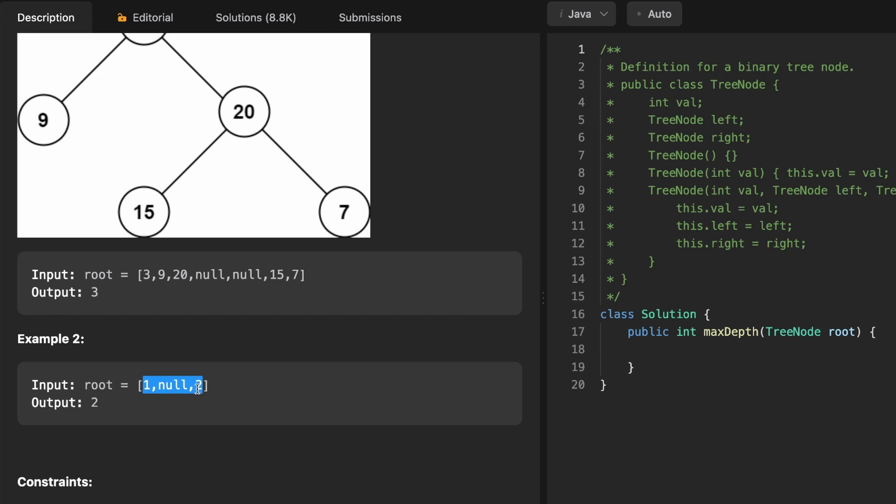
pyautogui.scroll(1, 191, 369)
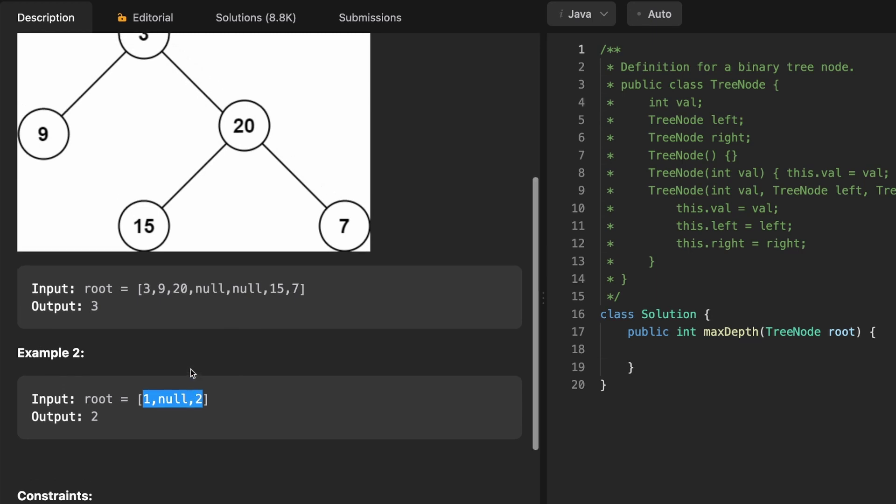
pyautogui.moveTo(142, 290); pyautogui.dragTo(312, 292)
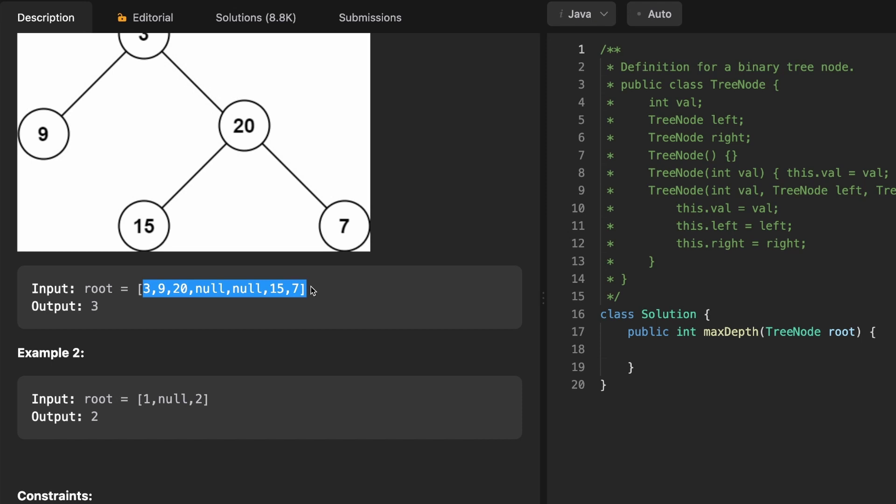
# Scroll to the Constraints, then back to the top of the description
pyautogui.scroll(-3, 311, 290)
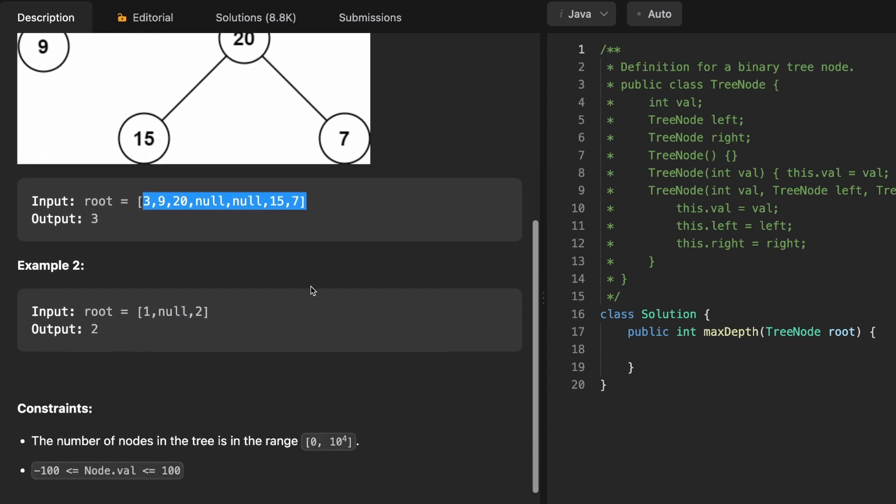
pyautogui.scroll(3, 311, 290)
pyautogui.scroll(6, 312, 289)
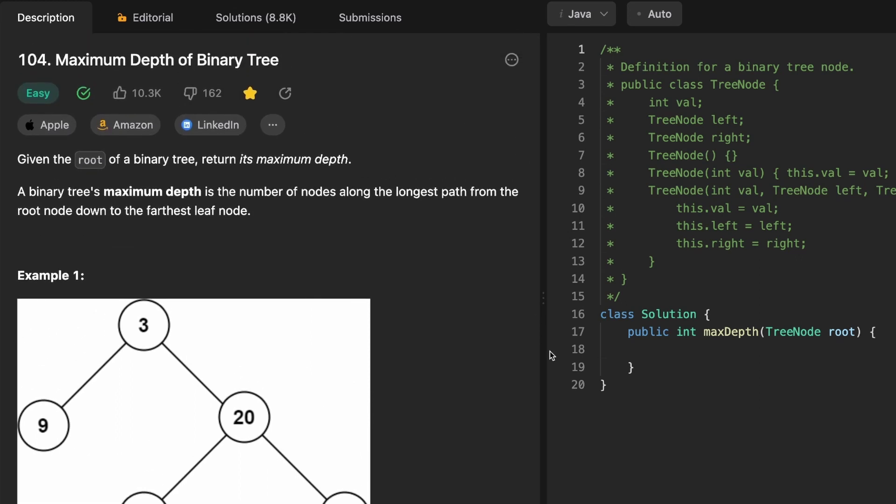
# Widen the code editor and highlight maxDepth, its int return type and TreeNode root parameter
pyautogui.moveTo(543, 277); pyautogui.dragTo(407, 278)
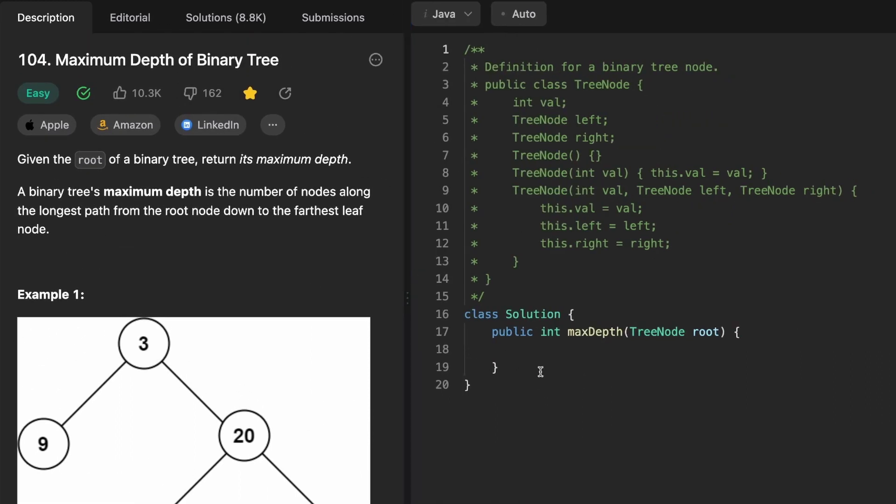
pyautogui.doubleClick(600, 334)
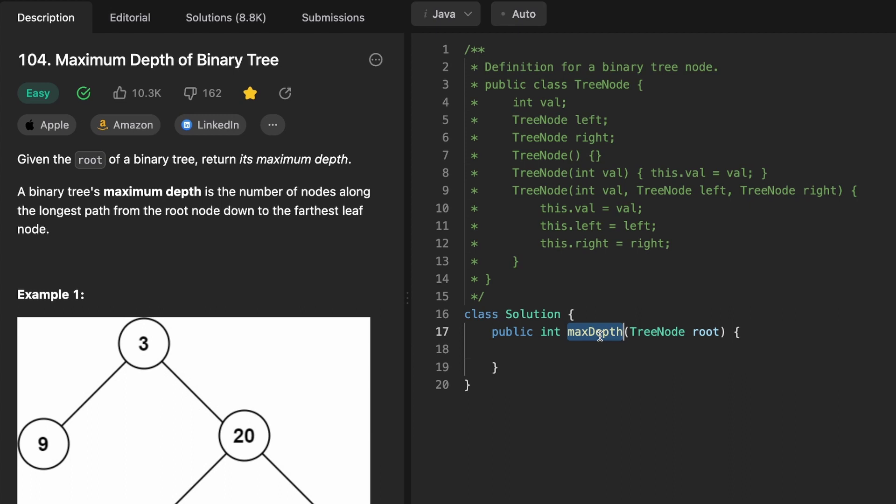
pyautogui.doubleClick(549, 332)
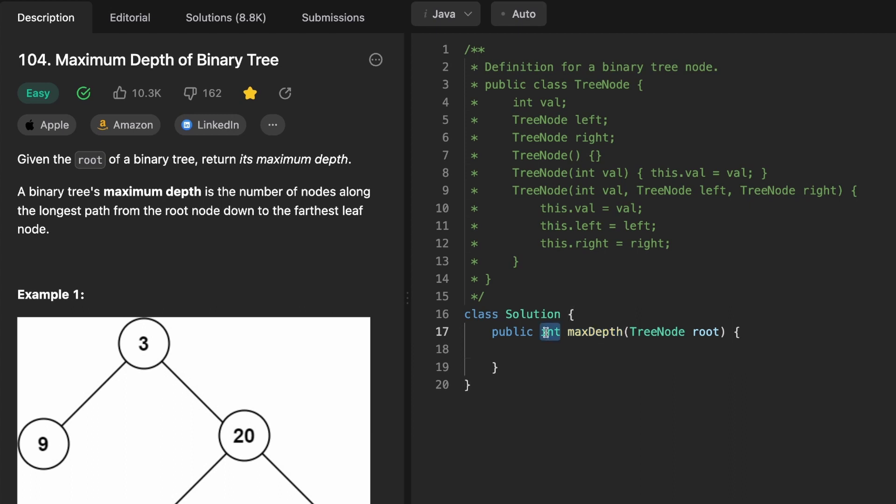
pyautogui.moveTo(630, 332); pyautogui.dragTo(722, 333)
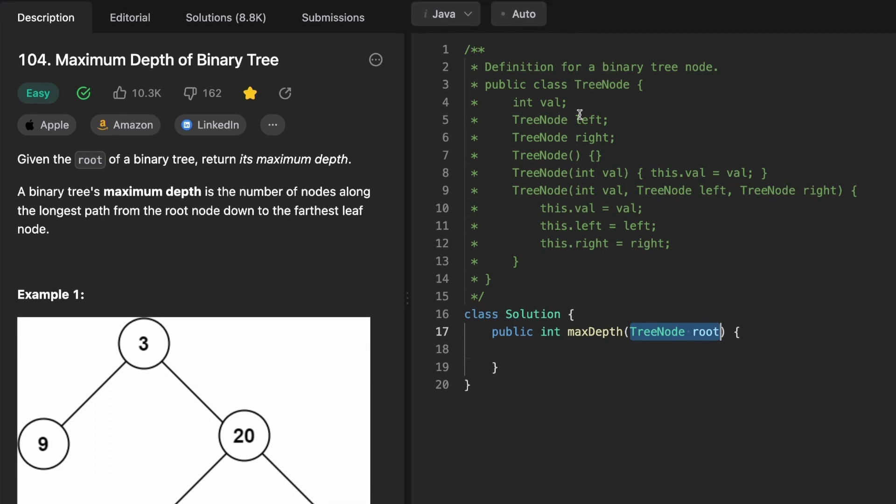
# Highlight TreeNode's val field and constructors on lines 8-13, then place the cursor in maxDepth's body
pyautogui.doubleClick(549, 102)
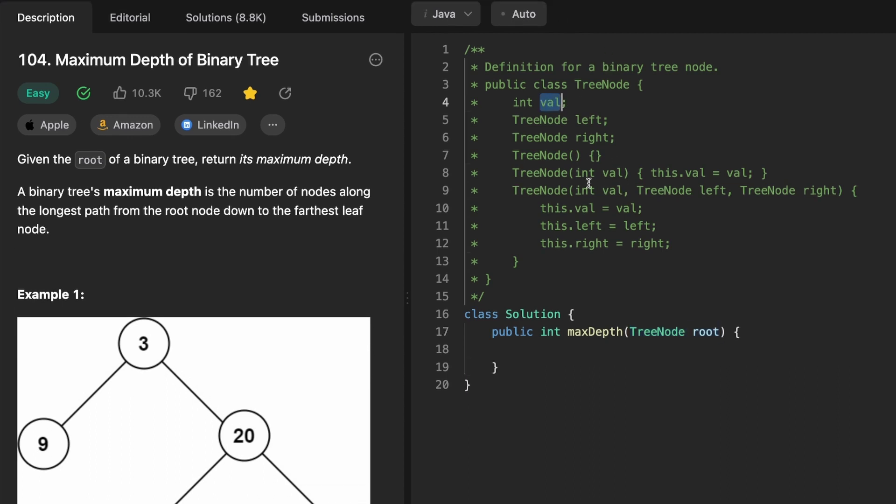
pyautogui.moveTo(513, 173); pyautogui.dragTo(733, 259)
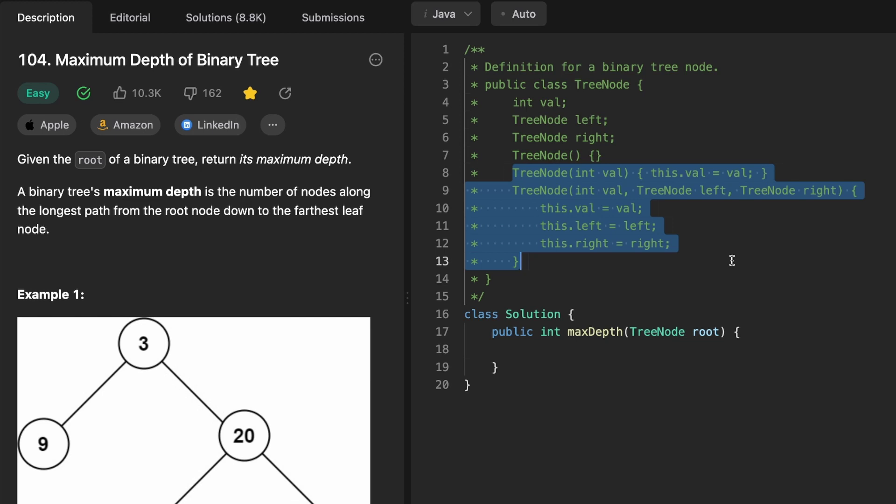
pyautogui.click(544, 349)
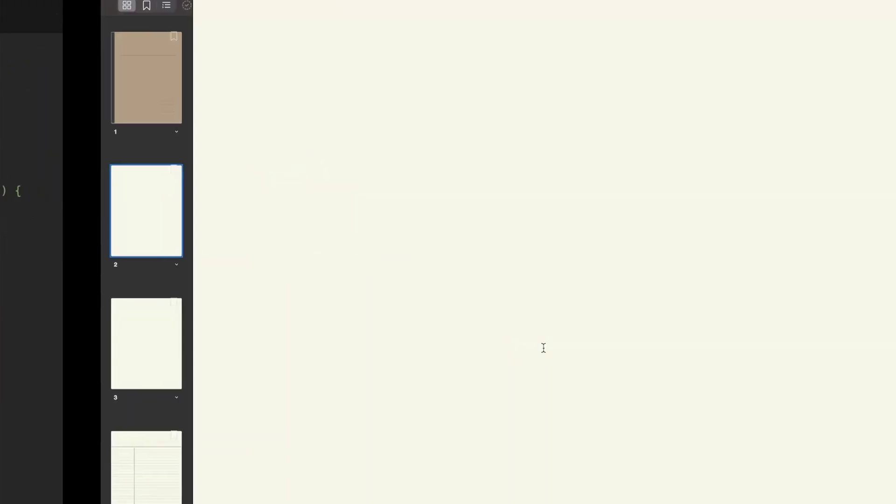
# Raise the screen brightness and draw root 3 with children 9 and 20
pyautogui.press('XF86MonBrightnessUp')
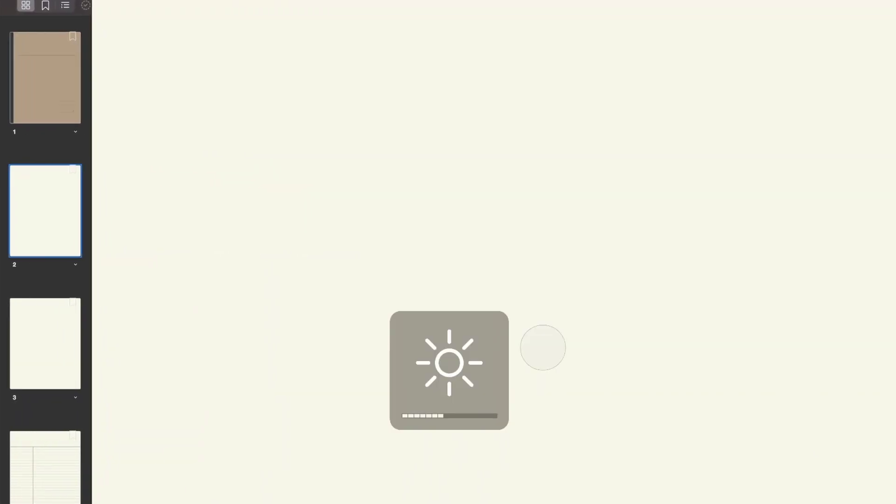
pyautogui.press('XF86MonBrightnessUp')
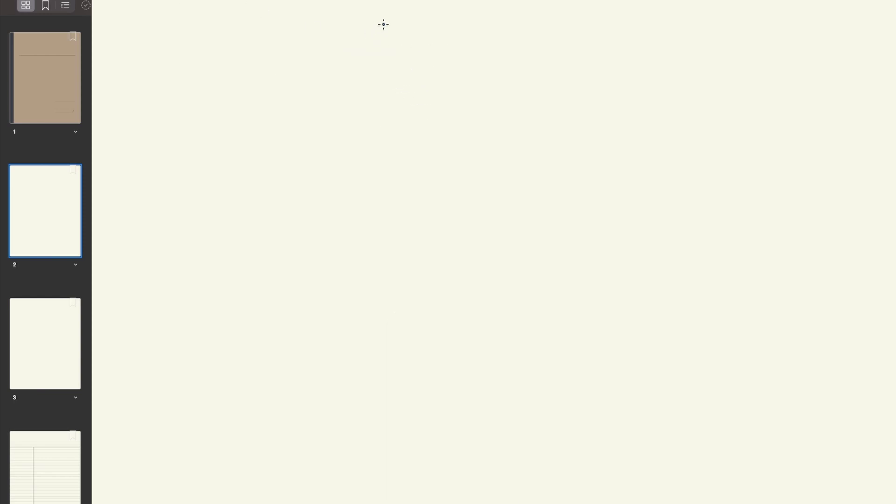
pyautogui.moveTo(397, 29)
pyautogui.mouseDown()
pyautogui.moveTo(407, 31)
pyautogui.moveTo(399, 49)
pyautogui.moveTo(369, 95)
pyautogui.moveTo(344, 104)
pyautogui.moveTo(337, 127)
pyautogui.mouseUp()
pyautogui.moveTo(358, 85)
pyautogui.mouseDown()
pyautogui.moveTo(320, 92)
pyautogui.moveTo(356, 85)
pyautogui.mouseUp()
pyautogui.moveTo(404, 9)
pyautogui.mouseDown()
pyautogui.moveTo(380, 48)
pyautogui.moveTo(404, 9)
pyautogui.mouseUp()
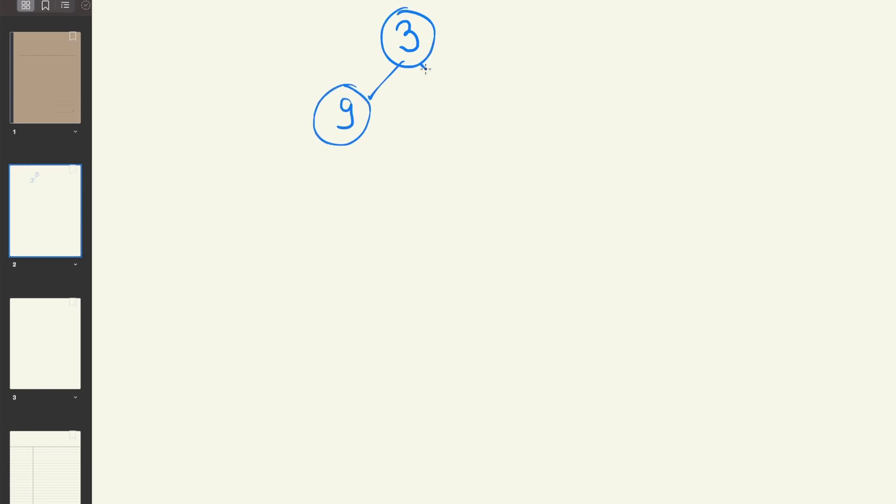
pyautogui.moveTo(422, 66)
pyautogui.mouseDown()
pyautogui.moveTo(473, 107)
pyautogui.moveTo(482, 132)
pyautogui.moveTo(495, 120)
pyautogui.mouseUp()
pyautogui.moveTo(491, 104)
pyautogui.mouseDown()
pyautogui.moveTo(450, 127)
pyautogui.moveTo(492, 104)
pyautogui.mouseUp()
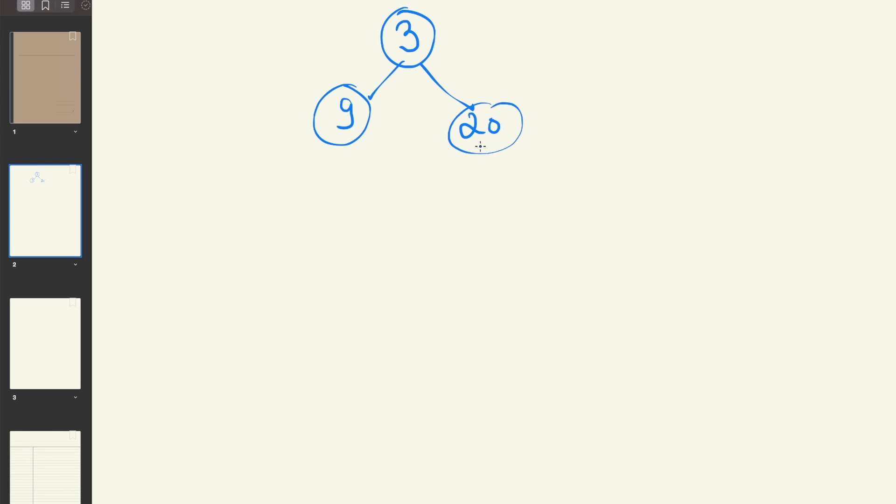
# Add circled children 15 and 7 under node 20 and start writing 'Depth' top right
pyautogui.moveTo(480, 149)
pyautogui.mouseDown()
pyautogui.moveTo(444, 216)
pyautogui.moveTo(452, 212)
pyautogui.mouseUp()
pyautogui.moveTo(443, 180)
pyautogui.mouseDown()
pyautogui.moveTo(440, 228)
pyautogui.moveTo(448, 176)
pyautogui.mouseUp()
pyautogui.moveTo(504, 150); pyautogui.dragTo(535, 185)
pyautogui.moveTo(532, 186)
pyautogui.mouseDown()
pyautogui.moveTo(541, 214)
pyautogui.moveTo(553, 199)
pyautogui.mouseUp()
pyautogui.moveTo(546, 184)
pyautogui.mouseDown()
pyautogui.moveTo(521, 206)
pyautogui.moveTo(556, 185)
pyautogui.mouseUp()
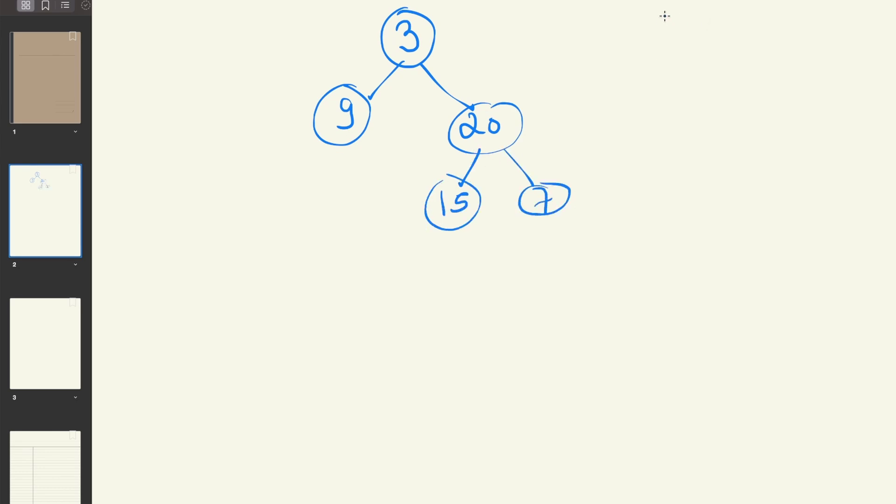
pyautogui.moveTo(658, 16); pyautogui.dragTo(658, 40)
pyautogui.moveTo(658, 15)
pyautogui.mouseDown()
pyautogui.moveTo(660, 39)
pyautogui.moveTo(680, 36)
pyautogui.mouseUp()
# Finish the heading 'Max Depth' at the top right of the page
pyautogui.moveTo(684, 25)
pyautogui.mouseDown()
pyautogui.moveTo(692, 44)
pyautogui.moveTo(704, 27)
pyautogui.mouseUp()
pyautogui.moveTo(708, 16); pyautogui.dragTo(710, 37)
pyautogui.moveTo(704, 21); pyautogui.dragTo(724, 29)
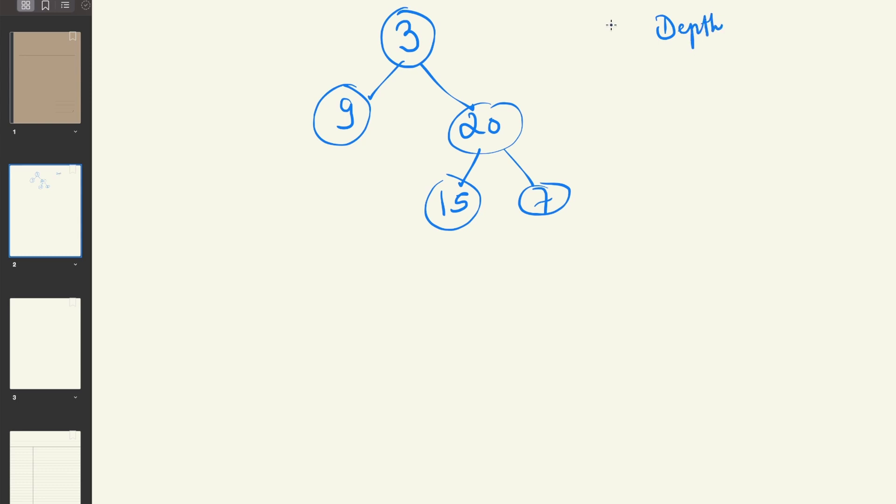
pyautogui.moveTo(603, 37)
pyautogui.mouseDown()
pyautogui.moveTo(609, 14)
pyautogui.moveTo(618, 36)
pyautogui.mouseUp()
pyautogui.moveTo(628, 27); pyautogui.dragTo(640, 34)
pyautogui.moveTo(640, 22)
pyautogui.mouseDown()
pyautogui.moveTo(635, 35)
pyautogui.moveTo(645, 33)
pyautogui.mouseUp()
pyautogui.moveTo(739, 24); pyautogui.dragTo(762, 23)
# Define it after an arrow as '# nodes' from root to leaf
pyautogui.moveTo(752, 16)
pyautogui.mouseDown()
pyautogui.moveTo(753, 29)
pyautogui.moveTo(773, 37)
pyautogui.mouseUp()
pyautogui.moveTo(785, 13)
pyautogui.mouseDown()
pyautogui.moveTo(784, 36)
pyautogui.moveTo(792, 20)
pyautogui.mouseUp()
pyautogui.moveTo(768, 30); pyautogui.dragTo(812, 31)
pyautogui.moveTo(817, 21); pyautogui.dragTo(849, 20)
pyautogui.moveTo(755, 72)
pyautogui.mouseDown()
pyautogui.moveTo(787, 71)
pyautogui.moveTo(790, 79)
pyautogui.mouseUp()
pyautogui.moveTo(807, 73); pyautogui.dragTo(830, 72)
pyautogui.moveTo(839, 69)
pyautogui.mouseDown()
pyautogui.moveTo(839, 87)
pyautogui.moveTo(859, 80)
pyautogui.moveTo(872, 106)
pyautogui.mouseUp()
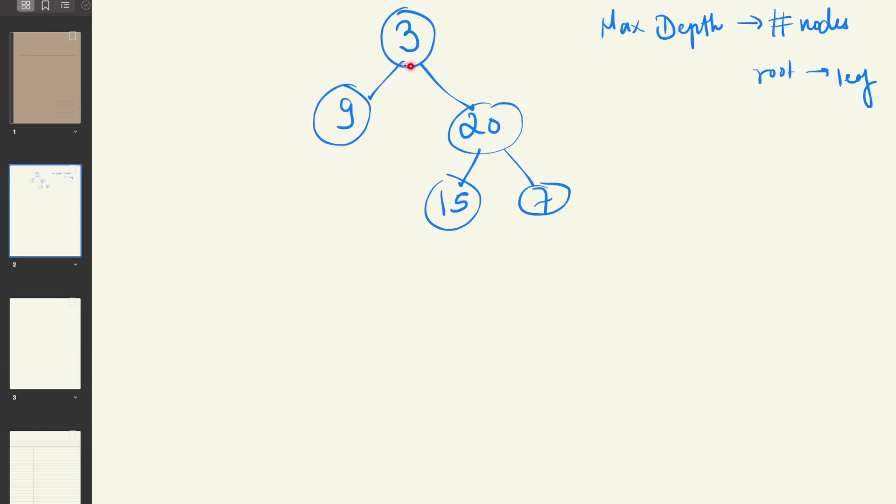
# Trace root-to-leaf paths and write lengths 2 under 9, 3 under 15 and 3 under 7
pyautogui.moveTo(410, 66)
pyautogui.mouseDown()
pyautogui.moveTo(397, 66)
pyautogui.moveTo(354, 112)
pyautogui.mouseUp()
pyautogui.click(403, 52)
pyautogui.click(364, 124)
pyautogui.moveTo(315, 157); pyautogui.dragTo(329, 170)
pyautogui.click(446, 236)
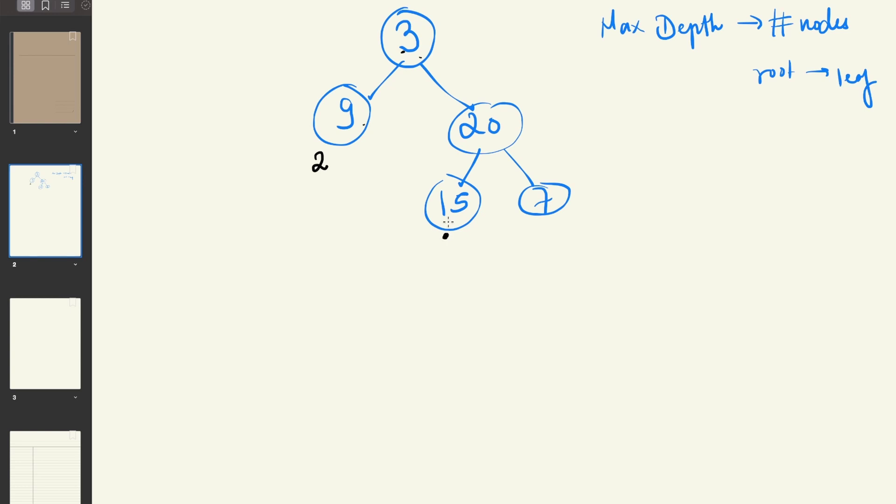
pyautogui.click(410, 51)
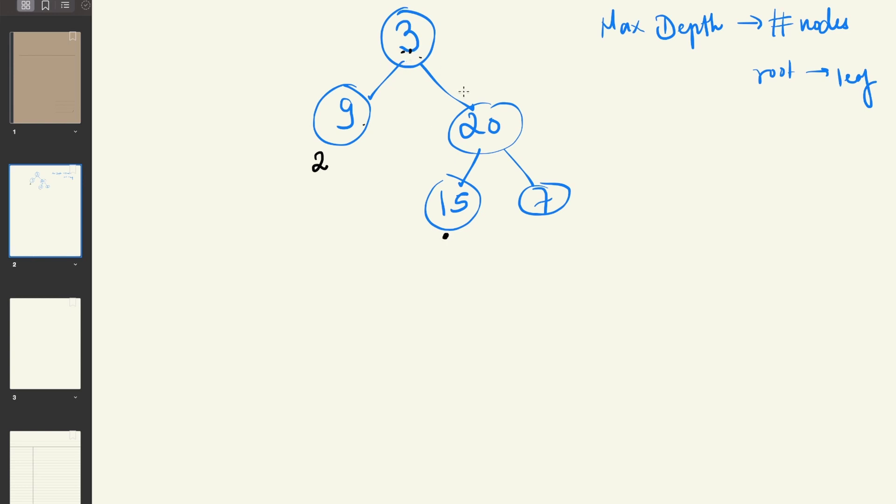
pyautogui.click(482, 126)
pyautogui.moveTo(440, 241); pyautogui.dragTo(437, 262)
pyautogui.moveTo(549, 232); pyautogui.dragTo(549, 246)
# Wrap 'root → leaf' in max( ) and write the circled answer 3
pyautogui.moveTo(685, 77); pyautogui.dragTo(729, 83)
pyautogui.moveTo(770, 15); pyautogui.dragTo(771, 107)
pyautogui.moveTo(853, 35); pyautogui.dragTo(857, 106)
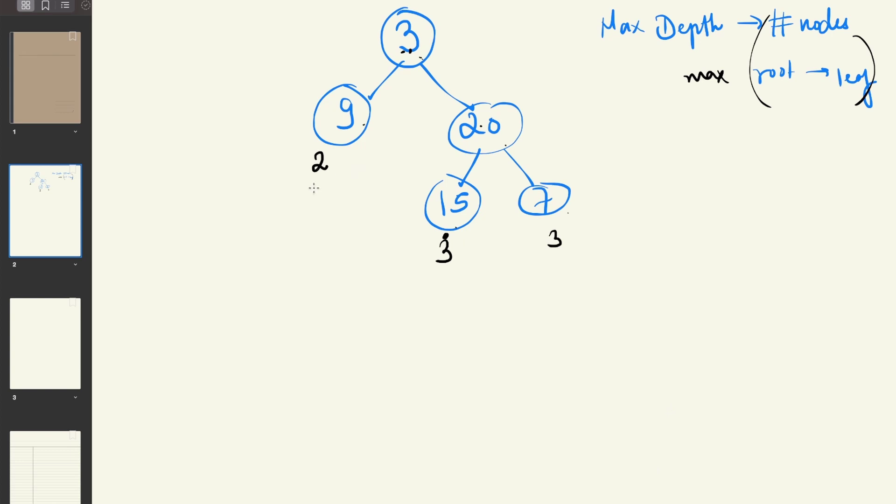
pyautogui.moveTo(751, 135)
pyautogui.mouseDown()
pyautogui.moveTo(750, 154)
pyautogui.moveTo(761, 123)
pyautogui.mouseUp()
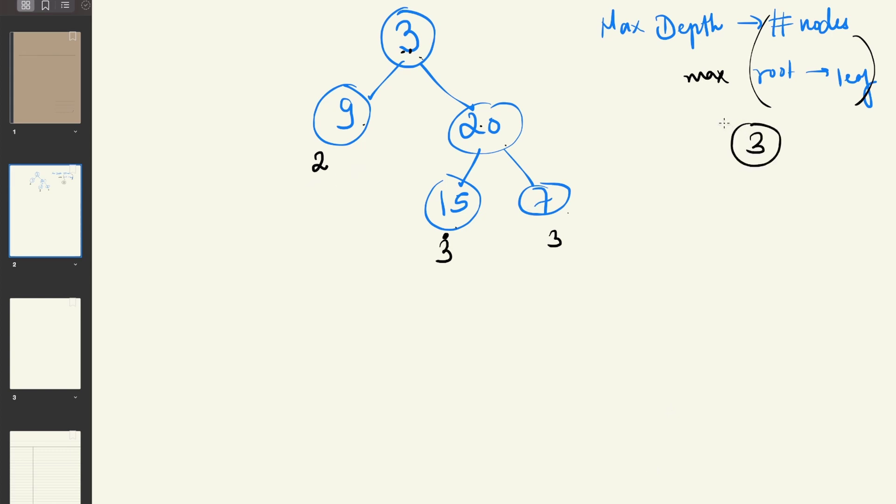
# Check Example 1's output 3 on LeetCode, then return to the notes
pyautogui.hotkey('ctrl', 'Left')
pyautogui.scroll(-10, 287, 288)
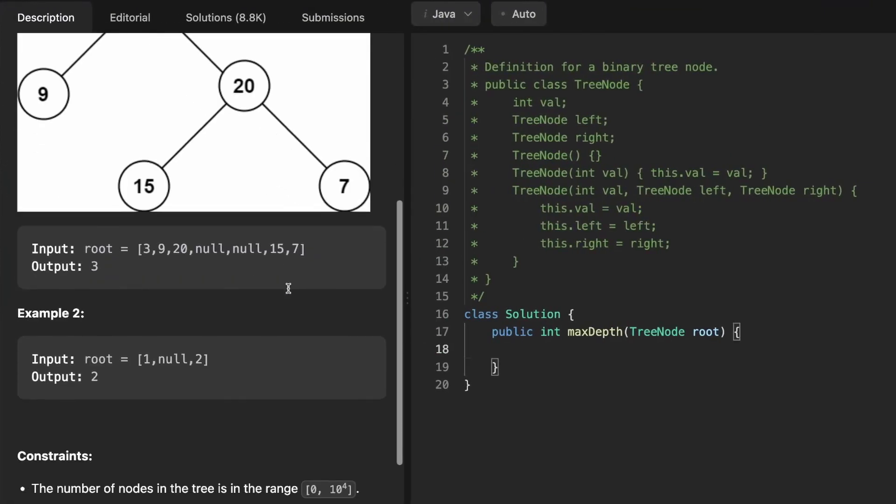
pyautogui.doubleClick(94, 259)
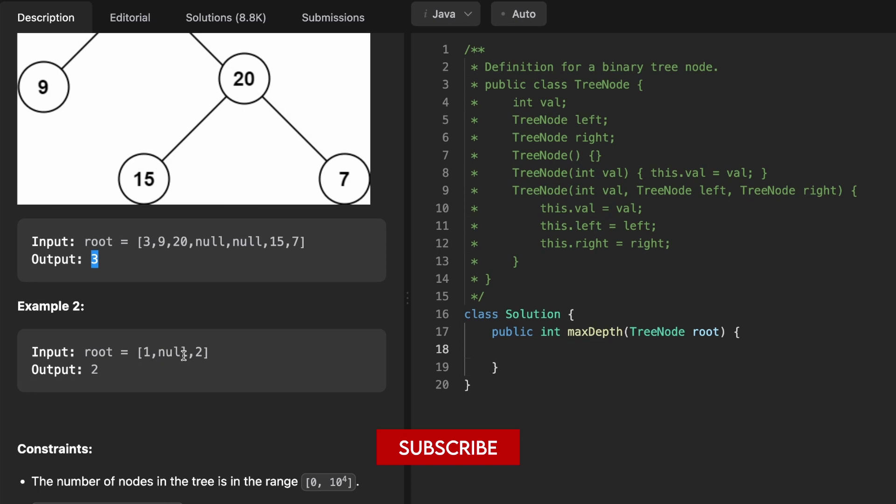
pyautogui.hotkey('ctrl', 'Right')
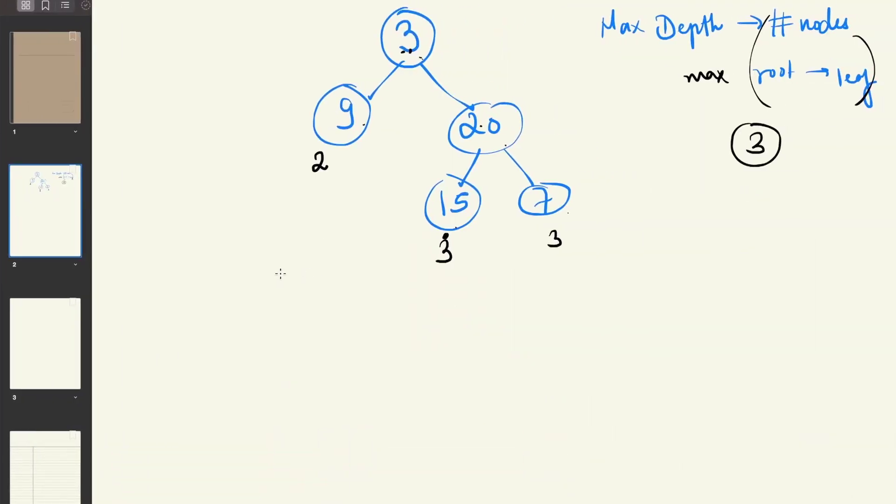
# Draw node 1 with a NULL left branch and right child 2, label depth 2, and compare with LeetCode's Example 2
pyautogui.moveTo(280, 274); pyautogui.dragTo(285, 298)
pyautogui.moveTo(285, 265); pyautogui.dragTo(280, 267)
pyautogui.moveTo(279, 312)
pyautogui.mouseDown()
pyautogui.moveTo(234, 354)
pyautogui.moveTo(274, 353)
pyautogui.moveTo(312, 318)
pyautogui.moveTo(324, 327)
pyautogui.mouseUp()
pyautogui.moveTo(338, 328)
pyautogui.mouseDown()
pyautogui.moveTo(349, 346)
pyautogui.moveTo(335, 324)
pyautogui.mouseUp()
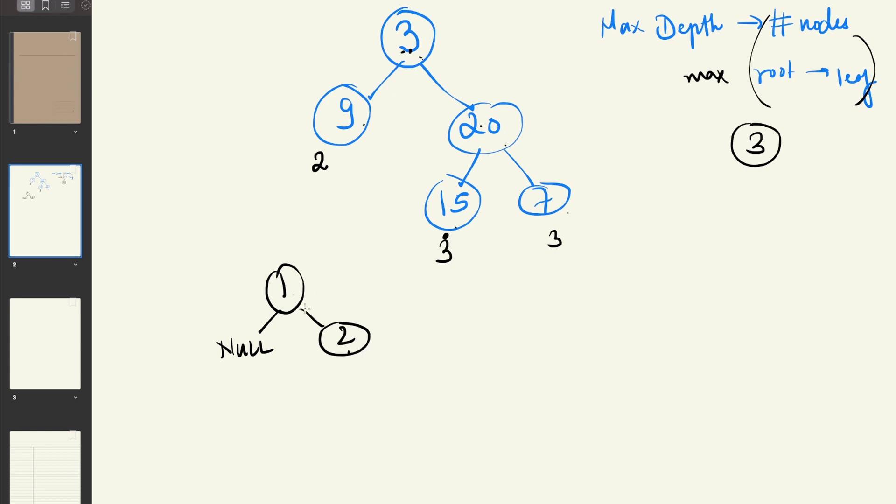
pyautogui.moveTo(394, 361); pyautogui.dragTo(409, 370)
pyautogui.hotkey('ctrl', 'Left')
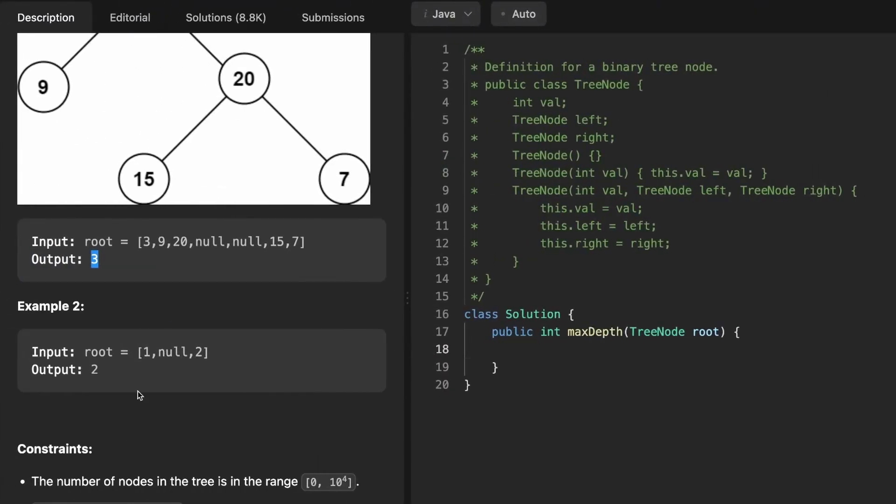
pyautogui.hotkey('ctrl', 'Right')
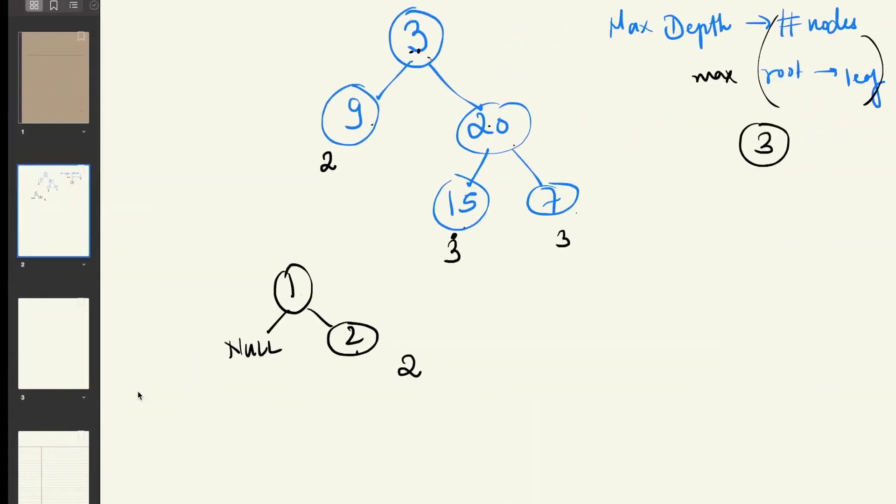
pyautogui.scroll(-8, 138, 391)
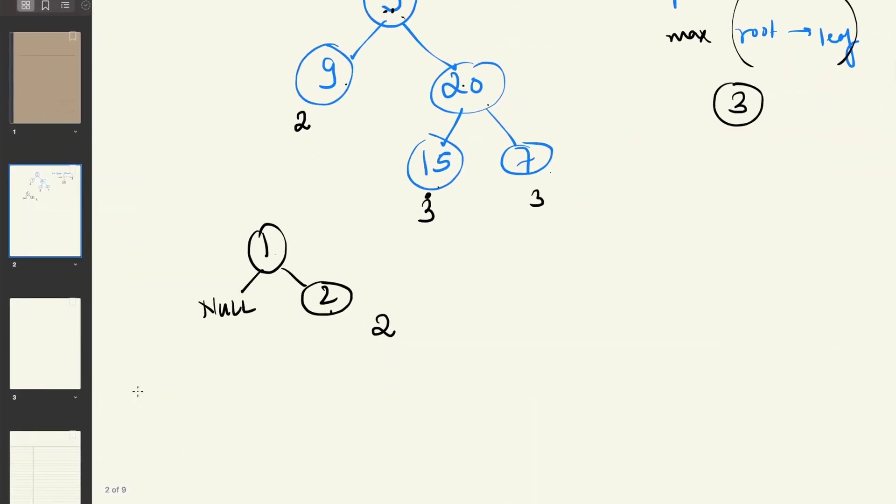
pyautogui.scroll(6, 138, 392)
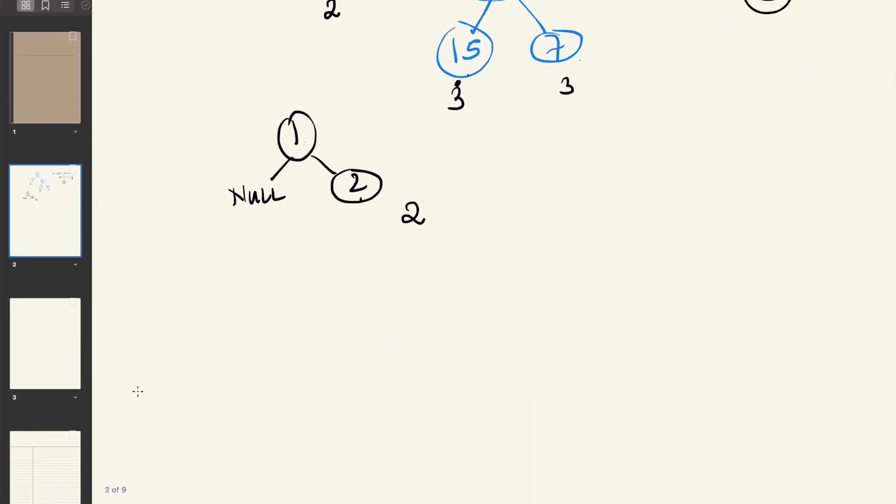
pyautogui.scroll(3, 138, 391)
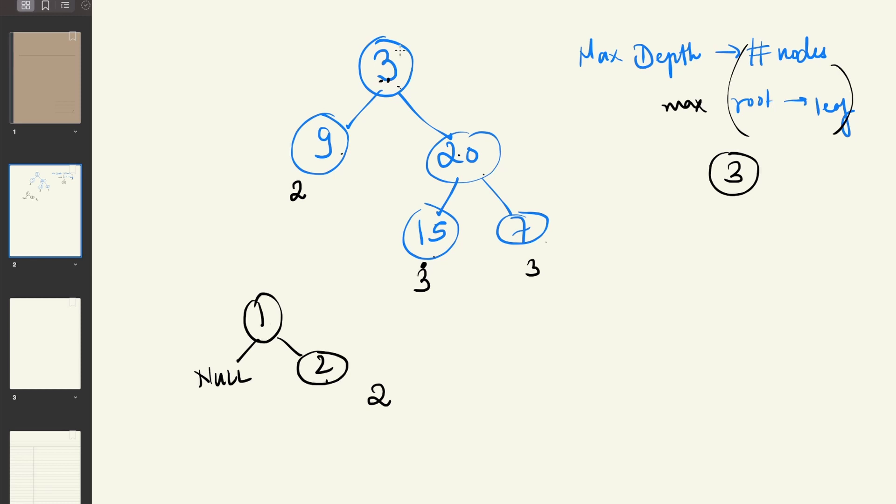
# Point an arrow at the first example, label root 3 with level 1 and mark it 'root'
pyautogui.moveTo(200, 183)
pyautogui.mouseDown()
pyautogui.moveTo(246, 181)
pyautogui.moveTo(240, 190)
pyautogui.mouseUp()
pyautogui.moveTo(355, 63); pyautogui.dragTo(310, 123)
pyautogui.moveTo(342, 57); pyautogui.dragTo(353, 67)
pyautogui.moveTo(430, 25)
pyautogui.mouseDown()
pyautogui.moveTo(414, 47)
pyautogui.moveTo(423, 44)
pyautogui.mouseUp()
pyautogui.moveTo(434, 30); pyautogui.dragTo(467, 13)
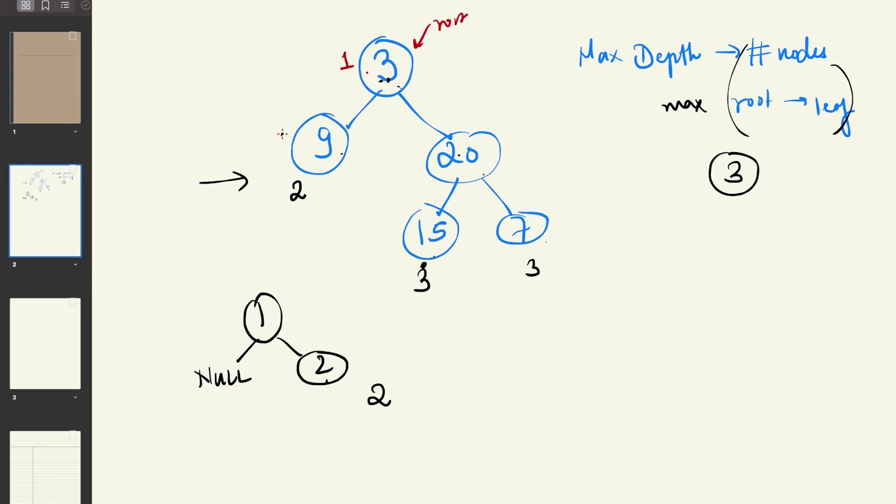
# Label nodes 9 and 20 with level 2, and 15 and 7 with level 3
pyautogui.moveTo(278, 136); pyautogui.dragTo(290, 149)
pyautogui.moveTo(479, 118); pyautogui.dragTo(497, 126)
pyautogui.moveTo(391, 221); pyautogui.dragTo(391, 237)
pyautogui.moveTo(542, 202)
pyautogui.mouseDown()
pyautogui.moveTo(556, 211)
pyautogui.moveTo(544, 218)
pyautogui.mouseUp()
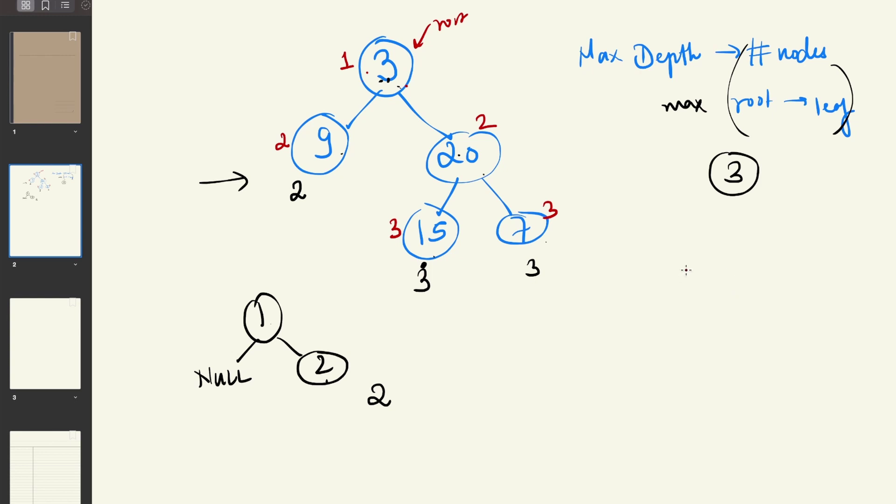
pyautogui.scroll(-4, 686, 269)
# Write a red circled 1 followed by the note '1 Node in a B.T.'
pyautogui.scroll(2, 687, 270)
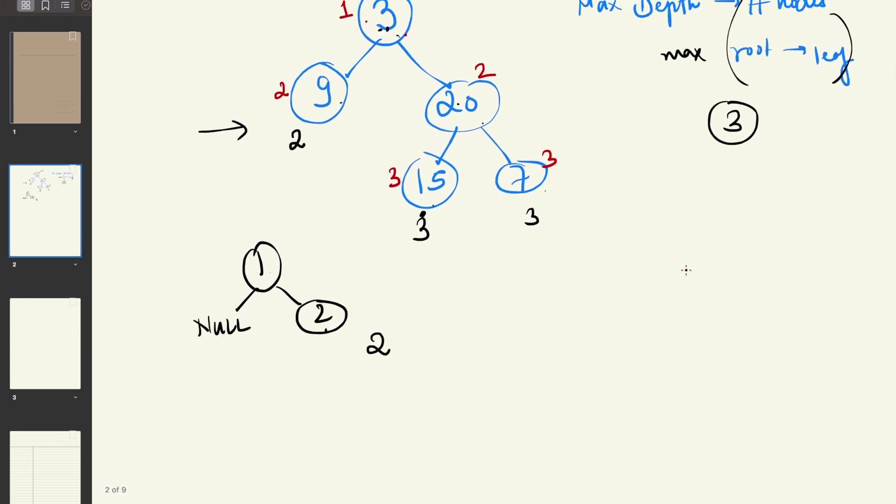
pyautogui.moveTo(556, 312); pyautogui.dragTo(556, 330)
pyautogui.moveTo(563, 302)
pyautogui.mouseDown()
pyautogui.moveTo(555, 351)
pyautogui.moveTo(565, 304)
pyautogui.moveTo(609, 308)
pyautogui.moveTo(610, 332)
pyautogui.mouseUp()
pyautogui.moveTo(600, 332); pyautogui.dragTo(624, 331)
pyautogui.moveTo(638, 330)
pyautogui.mouseDown()
pyautogui.moveTo(638, 309)
pyautogui.moveTo(670, 320)
pyautogui.moveTo(797, 322)
pyautogui.mouseUp()
pyautogui.moveTo(810, 292); pyautogui.dragTo(814, 315)
pyautogui.moveTo(831, 306); pyautogui.dragTo(851, 294)
pyautogui.moveTo(845, 295); pyautogui.dragTo(845, 312)
pyautogui.moveTo(857, 306); pyautogui.dragTo(858, 307)
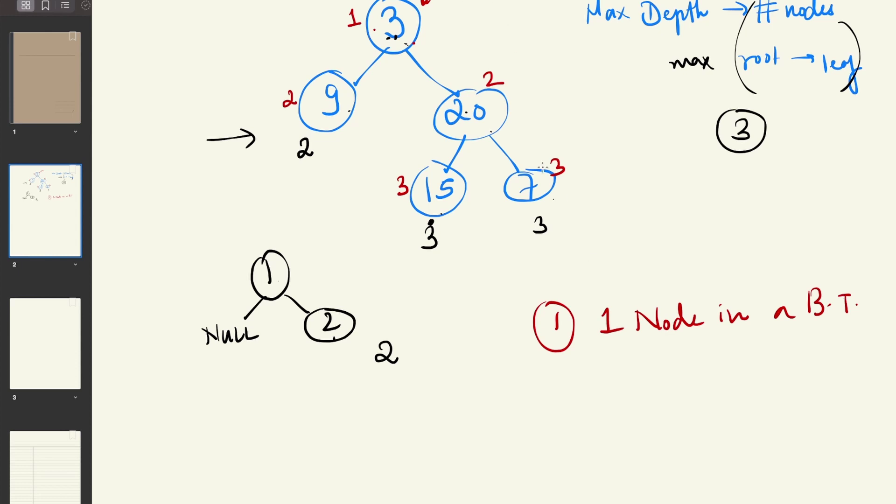
# Draw a lone circled node 12 with depth 1 beside it
pyautogui.moveTo(694, 367); pyautogui.dragTo(703, 367)
pyautogui.moveTo(714, 370)
pyautogui.mouseDown()
pyautogui.moveTo(716, 387)
pyautogui.moveTo(745, 384)
pyautogui.mouseUp()
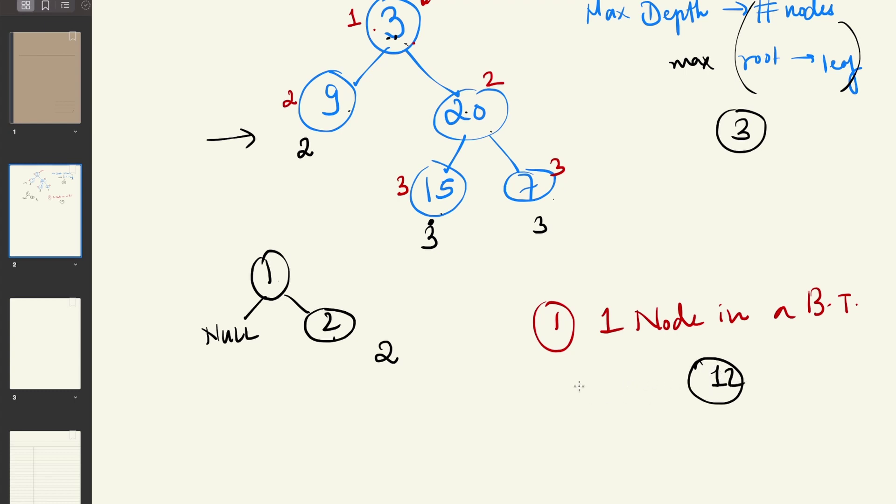
pyautogui.moveTo(578, 376); pyautogui.dragTo(592, 405)
# Below the trees, write a circled 2 and 'null' with a small circle beside them
pyautogui.scroll(-5, 627, 399)
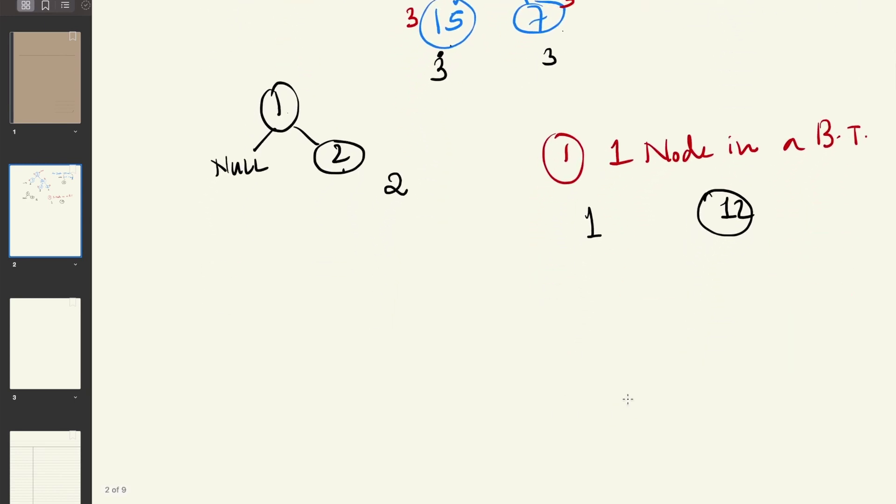
pyautogui.moveTo(204, 317)
pyautogui.mouseDown()
pyautogui.moveTo(218, 332)
pyautogui.moveTo(186, 321)
pyautogui.mouseUp()
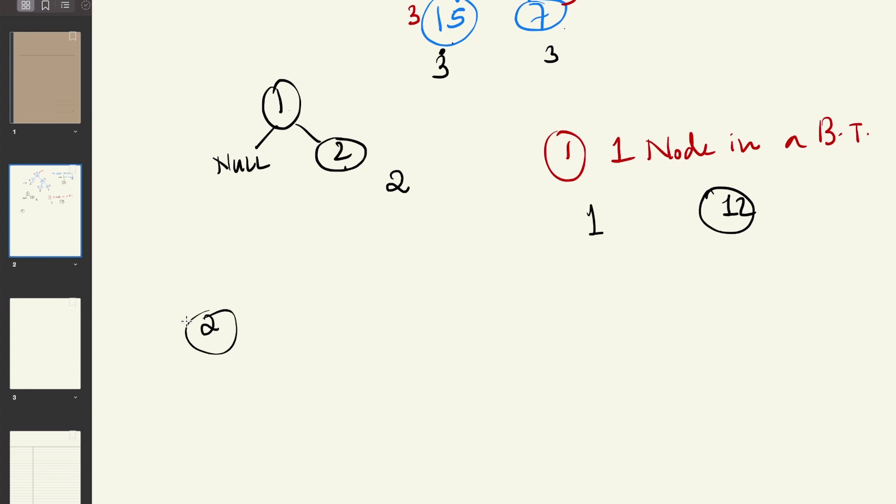
pyautogui.moveTo(284, 326)
pyautogui.mouseDown()
pyautogui.moveTo(296, 337)
pyautogui.moveTo(317, 323)
pyautogui.moveTo(329, 338)
pyautogui.mouseUp()
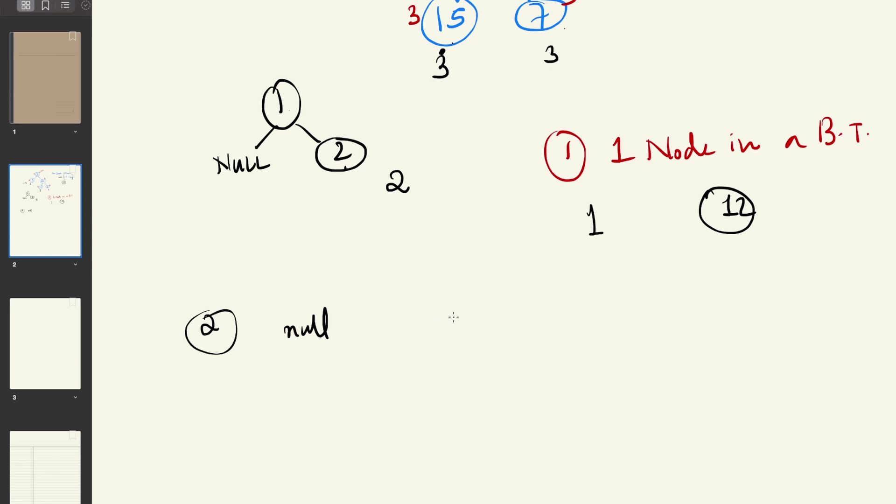
pyautogui.moveTo(454, 317)
pyautogui.mouseDown()
pyautogui.moveTo(459, 345)
pyautogui.moveTo(448, 316)
pyautogui.mouseUp()
pyautogui.scroll(-5, 441, 332)
# Draw a dividing line, then a tree with root 1 and children 2 and 3, plus an arrow labelled 'root'
pyautogui.moveTo(117, 274); pyautogui.dragTo(797, 210)
pyautogui.moveTo(403, 280); pyautogui.dragTo(406, 277)
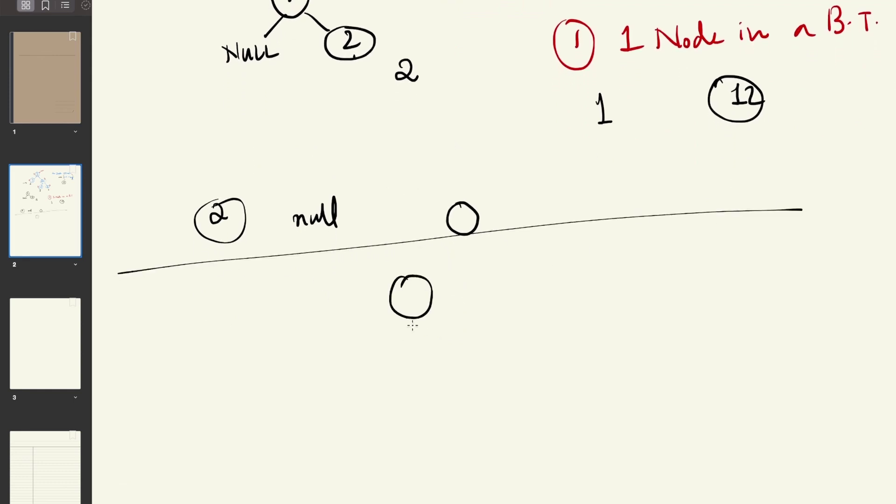
pyautogui.moveTo(402, 319)
pyautogui.mouseDown()
pyautogui.moveTo(379, 359)
pyautogui.moveTo(461, 356)
pyautogui.mouseUp()
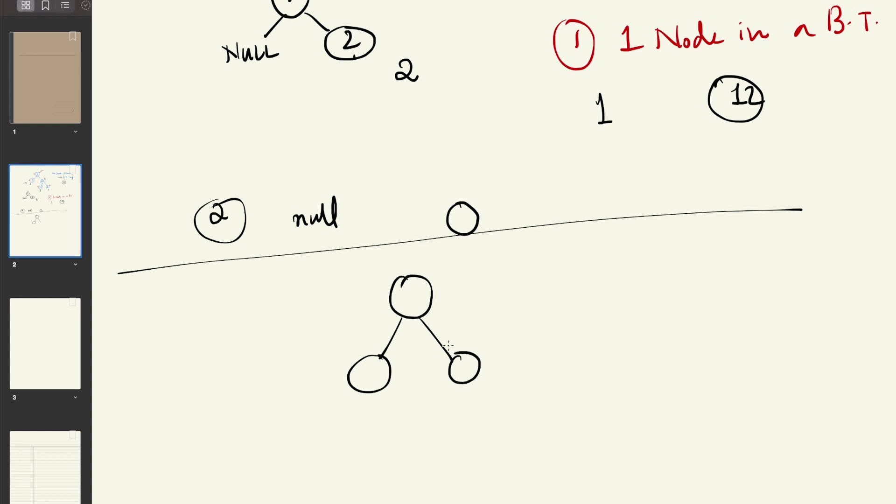
pyautogui.moveTo(418, 288); pyautogui.dragTo(418, 305)
pyautogui.moveTo(367, 370); pyautogui.dragTo(379, 380)
pyautogui.moveTo(461, 361); pyautogui.dragTo(463, 372)
pyautogui.moveTo(438, 292)
pyautogui.mouseDown()
pyautogui.moveTo(488, 278)
pyautogui.moveTo(466, 293)
pyautogui.moveTo(519, 271)
pyautogui.mouseUp()
pyautogui.moveTo(527, 270); pyautogui.dragTo(536, 271)
pyautogui.moveTo(549, 257); pyautogui.dragTo(550, 278)
pyautogui.moveTo(544, 265); pyautogui.dragTo(552, 265)
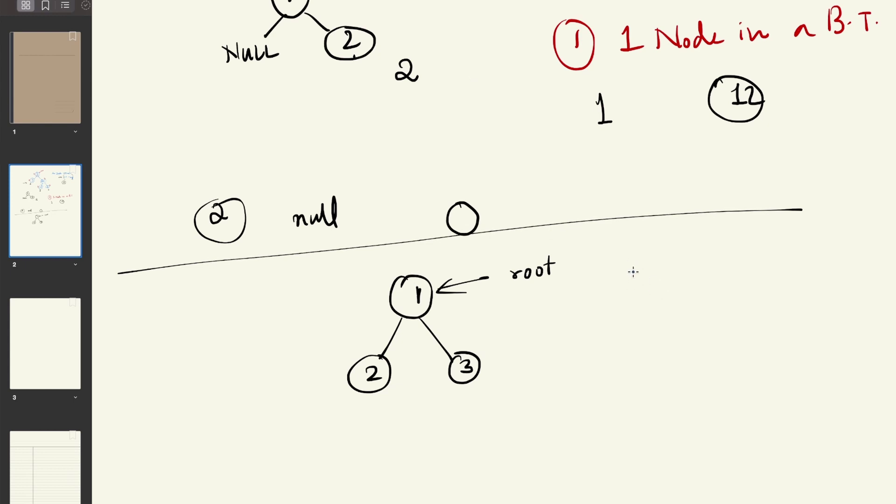
# Write the base case 'if(root==null) return 0' in blue beside the tree
pyautogui.moveTo(634, 274); pyautogui.dragTo(635, 284)
pyautogui.moveTo(652, 255)
pyautogui.mouseDown()
pyautogui.moveTo(648, 285)
pyautogui.moveTo(655, 269)
pyautogui.mouseUp()
pyautogui.moveTo(671, 265)
pyautogui.mouseDown()
pyautogui.moveTo(673, 291)
pyautogui.moveTo(694, 269)
pyautogui.mouseUp()
pyautogui.moveTo(704, 267); pyautogui.dragTo(717, 275)
pyautogui.moveTo(711, 264); pyautogui.dragTo(743, 261)
pyautogui.moveTo(732, 269); pyautogui.dragTo(764, 269)
pyautogui.moveTo(768, 271); pyautogui.dragTo(793, 271)
pyautogui.moveTo(799, 252); pyautogui.dragTo(807, 272)
pyautogui.moveTo(817, 244); pyautogui.dragTo(819, 280)
pyautogui.moveTo(722, 312); pyautogui.dragTo(750, 321)
pyautogui.moveTo(755, 294)
pyautogui.mouseDown()
pyautogui.moveTo(757, 321)
pyautogui.moveTo(763, 306)
pyautogui.mouseUp()
pyautogui.moveTo(765, 308)
pyautogui.mouseDown()
pyautogui.moveTo(811, 315)
pyautogui.moveTo(824, 302)
pyautogui.mouseUp()
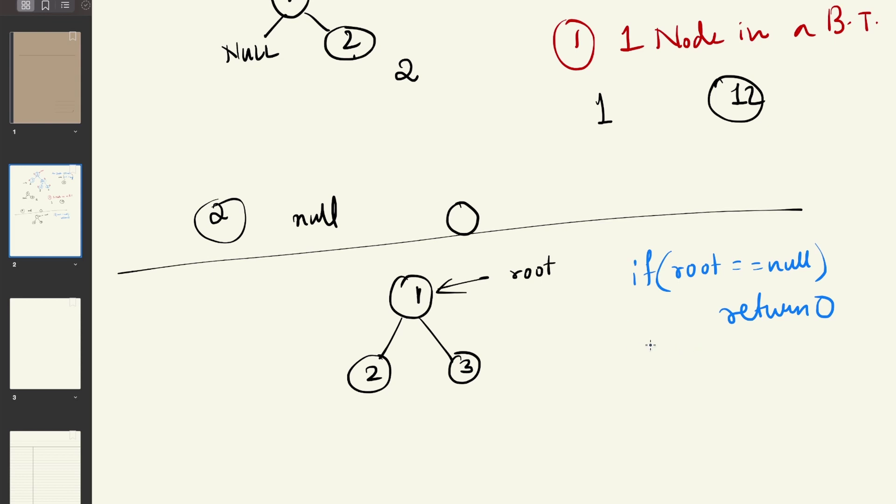
# Begin 'int left =' below the base case and mark child nodes 2 and 3
pyautogui.moveTo(611, 369)
pyautogui.mouseDown()
pyautogui.moveTo(613, 351)
pyautogui.moveTo(635, 362)
pyautogui.moveTo(665, 350)
pyautogui.moveTo(687, 367)
pyautogui.moveTo(703, 354)
pyautogui.mouseUp()
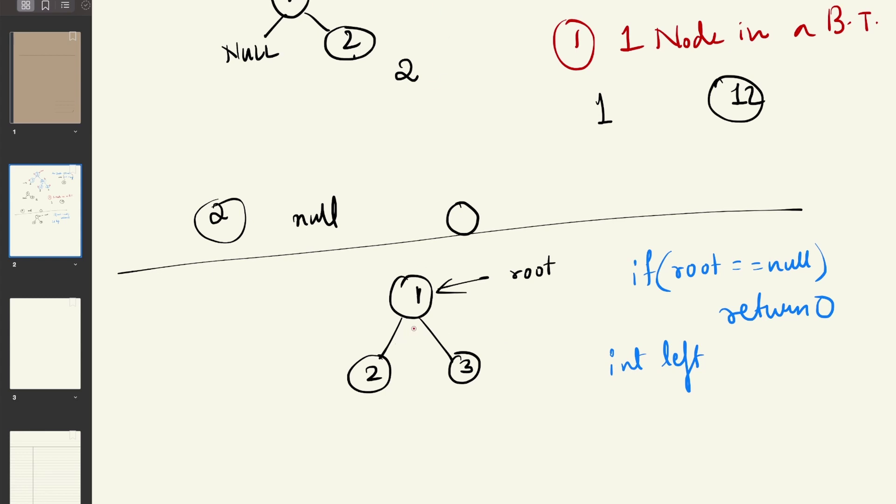
pyautogui.moveTo(348, 332)
pyautogui.mouseDown()
pyautogui.moveTo(407, 392)
pyautogui.moveTo(341, 332)
pyautogui.moveTo(356, 329)
pyautogui.mouseUp()
pyautogui.moveTo(468, 323)
pyautogui.mouseDown()
pyautogui.moveTo(446, 409)
pyautogui.moveTo(474, 322)
pyautogui.mouseUp()
pyautogui.moveTo(718, 359); pyautogui.dragTo(729, 364)
# Write the 'solve(root)' header above the line, a closing brace, and 'solve(root.left)'
pyautogui.moveTo(655, 161)
pyautogui.mouseDown()
pyautogui.moveTo(647, 182)
pyautogui.moveTo(706, 175)
pyautogui.mouseUp()
pyautogui.moveTo(729, 145)
pyautogui.mouseDown()
pyautogui.moveTo(720, 179)
pyautogui.moveTo(785, 154)
pyautogui.mouseUp()
pyautogui.moveTo(600, 183); pyautogui.dragTo(613, 212)
pyautogui.moveTo(603, 452); pyautogui.dragTo(609, 473)
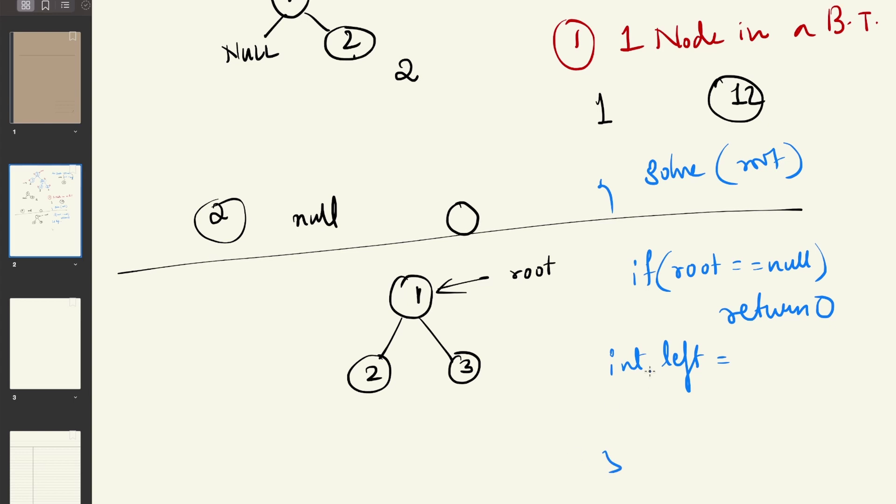
pyautogui.moveTo(752, 342)
pyautogui.mouseDown()
pyautogui.moveTo(872, 341)
pyautogui.moveTo(892, 359)
pyautogui.mouseUp()
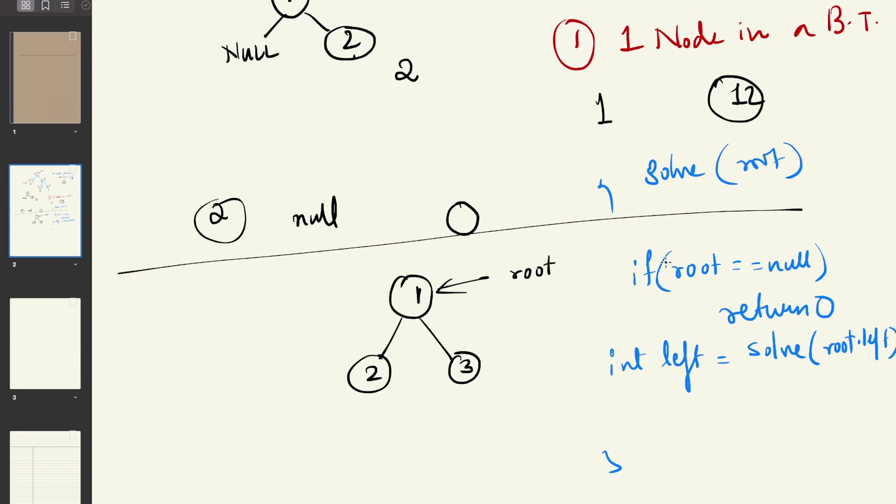
pyautogui.moveTo(606, 283)
pyautogui.mouseDown()
pyautogui.moveTo(627, 280)
pyautogui.moveTo(616, 290)
pyautogui.mouseUp()
# Write 'int right = solve(root.right)' on a new line
pyautogui.click(614, 401)
pyautogui.moveTo(618, 407); pyautogui.dragTo(641, 418)
pyautogui.moveTo(631, 409); pyautogui.dragTo(689, 420)
pyautogui.moveTo(691, 388)
pyautogui.mouseDown()
pyautogui.moveTo(709, 410)
pyautogui.moveTo(730, 396)
pyautogui.mouseUp()
pyautogui.moveTo(718, 404); pyautogui.dragTo(730, 404)
pyautogui.moveTo(754, 393)
pyautogui.mouseDown()
pyautogui.moveTo(749, 407)
pyautogui.moveTo(785, 392)
pyautogui.moveTo(809, 410)
pyautogui.mouseUp()
pyautogui.moveTo(818, 401)
pyautogui.mouseDown()
pyautogui.moveTo(844, 392)
pyautogui.moveTo(853, 400)
pyautogui.mouseUp()
pyautogui.moveTo(840, 391); pyautogui.dragTo(873, 395)
pyautogui.moveTo(871, 391); pyautogui.dragTo(887, 397)
pyautogui.moveTo(890, 379); pyautogui.dragTo(893, 398)
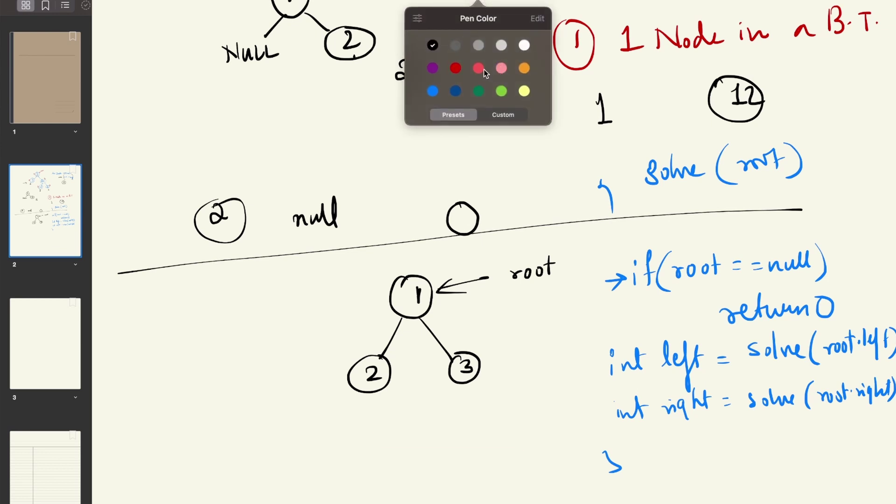
# In pink, label node 1 'root', mark the int left line, and label node 2 'root'
pyautogui.click(487, 63)
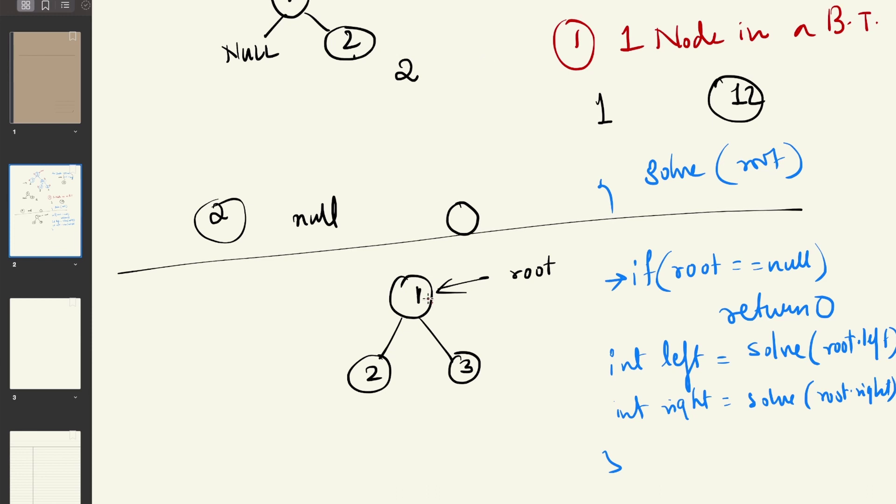
pyautogui.moveTo(358, 278); pyautogui.dragTo(401, 261)
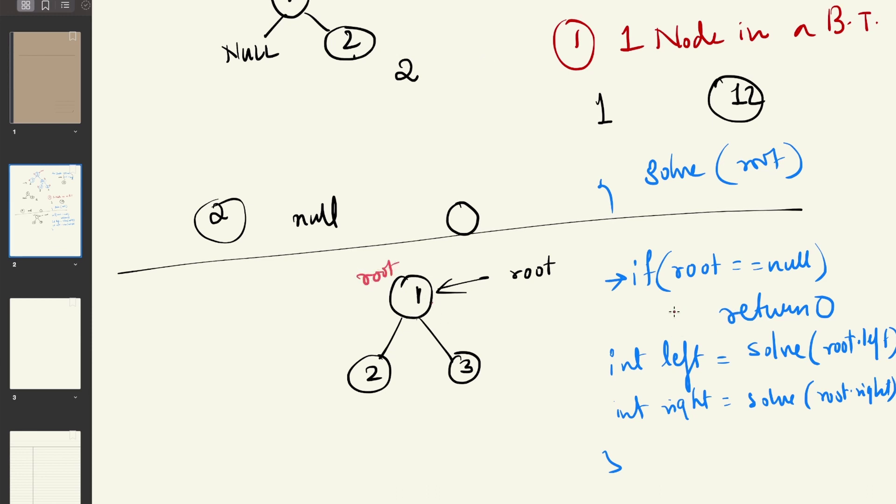
pyautogui.moveTo(567, 374)
pyautogui.mouseDown()
pyautogui.moveTo(601, 371)
pyautogui.moveTo(587, 384)
pyautogui.mouseUp()
pyautogui.moveTo(308, 386); pyautogui.dragTo(344, 379)
pyautogui.moveTo(332, 375)
pyautogui.mouseDown()
pyautogui.moveTo(339, 387)
pyautogui.moveTo(329, 395)
pyautogui.mouseUp()
pyautogui.moveTo(254, 391)
pyautogui.mouseDown()
pyautogui.moveTo(266, 396)
pyautogui.moveTo(291, 382)
pyautogui.mouseUp()
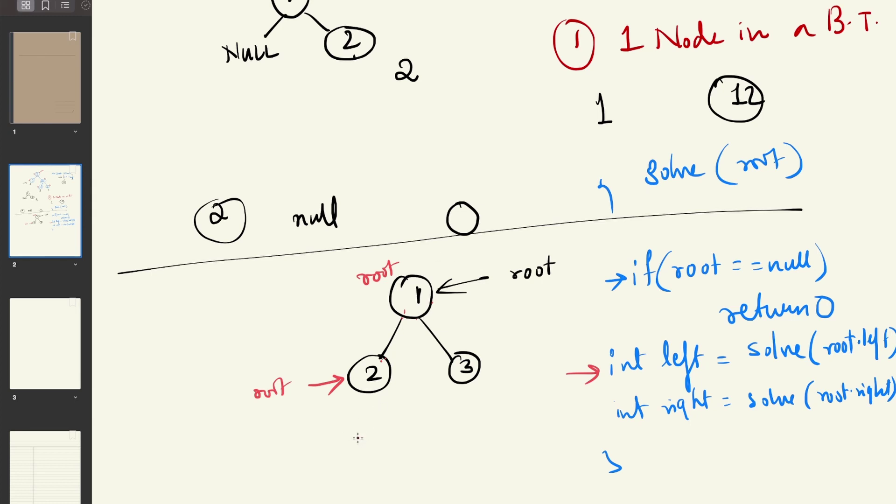
# Trace the call to node 2's null left child, label it root, and tick the null check
pyautogui.moveTo(366, 393)
pyautogui.mouseDown()
pyautogui.moveTo(345, 428)
pyautogui.moveTo(355, 425)
pyautogui.mouseUp()
pyautogui.moveTo(302, 449); pyautogui.dragTo(339, 449)
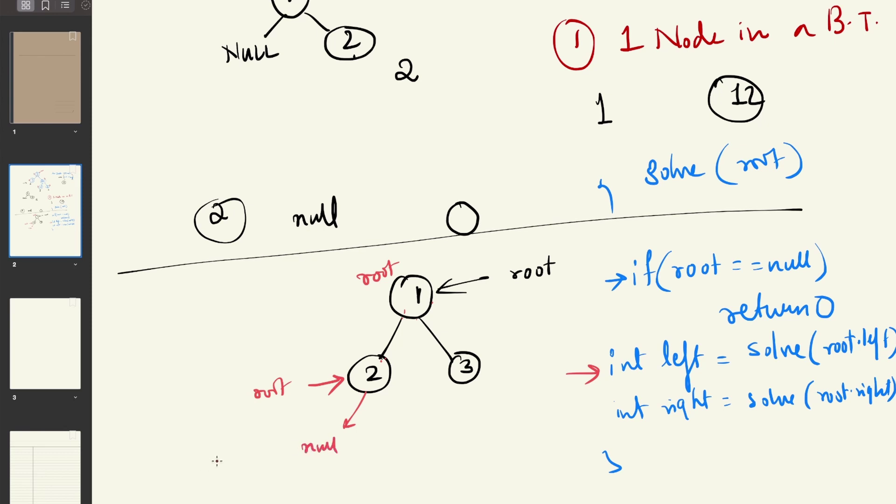
pyautogui.moveTo(259, 464); pyautogui.dragTo(290, 456)
pyautogui.moveTo(211, 487)
pyautogui.mouseDown()
pyautogui.moveTo(234, 464)
pyautogui.moveTo(248, 467)
pyautogui.mouseUp()
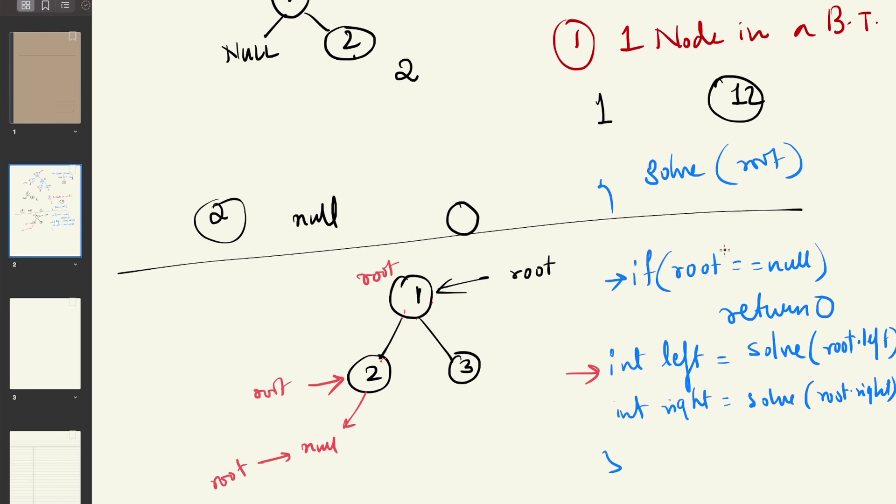
pyautogui.moveTo(601, 276)
pyautogui.mouseDown()
pyautogui.moveTo(612, 279)
pyautogui.moveTo(623, 264)
pyautogui.mouseUp()
pyautogui.click(477, 1)
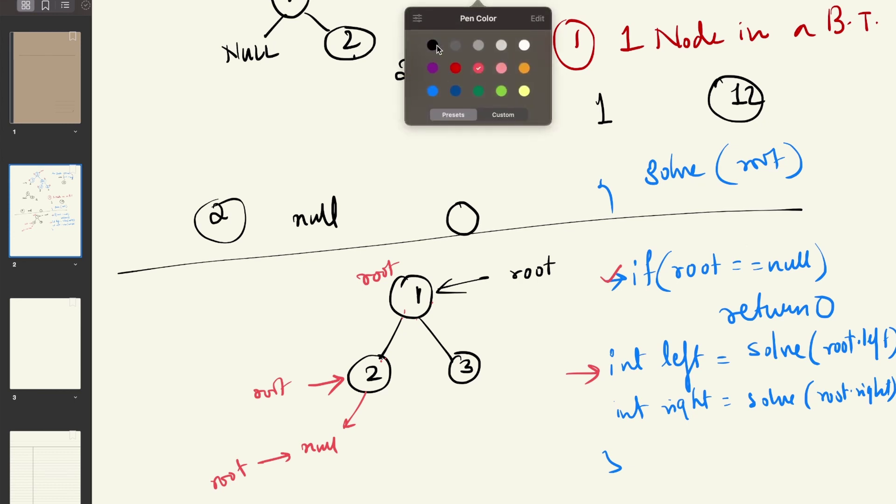
# In dark green, show the left null returning 0 to node 2 and mark the int right line
pyautogui.click(480, 91)
pyautogui.moveTo(322, 432)
pyautogui.mouseDown()
pyautogui.moveTo(334, 397)
pyautogui.moveTo(335, 406)
pyautogui.moveTo(306, 400)
pyautogui.mouseUp()
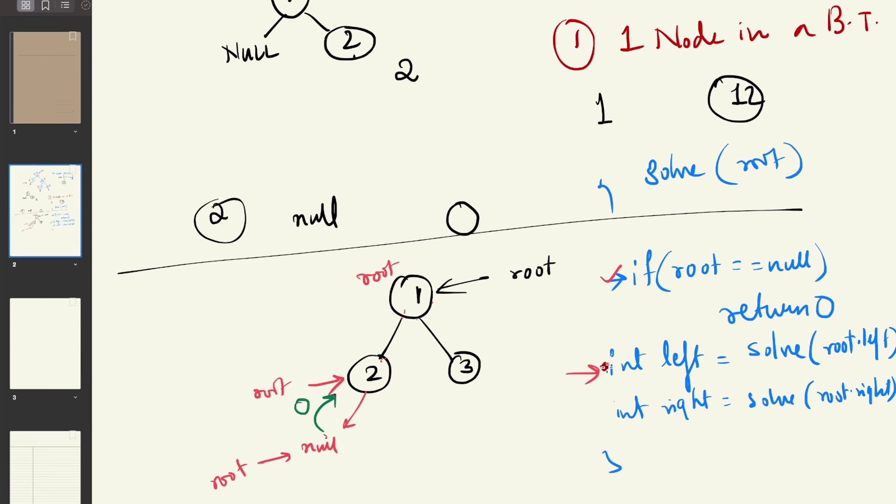
pyautogui.click(608, 415)
# Trace node 2's right null child as root, returning 0 to node 2, and emphasize node 2
pyautogui.moveTo(387, 385)
pyautogui.mouseDown()
pyautogui.moveTo(427, 442)
pyautogui.moveTo(457, 441)
pyautogui.moveTo(427, 474)
pyautogui.moveTo(436, 458)
pyautogui.mouseUp()
pyautogui.moveTo(440, 477); pyautogui.dragTo(473, 476)
pyautogui.moveTo(462, 469); pyautogui.dragTo(478, 465)
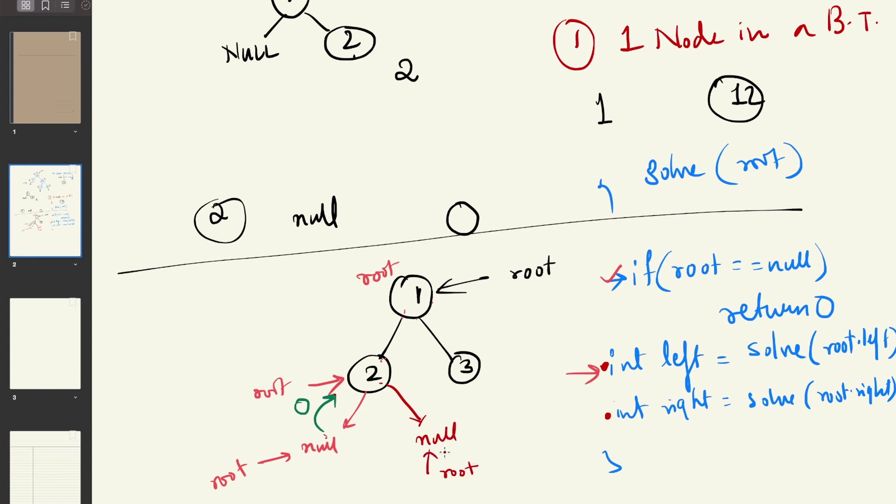
pyautogui.scroll(-5, 445, 452)
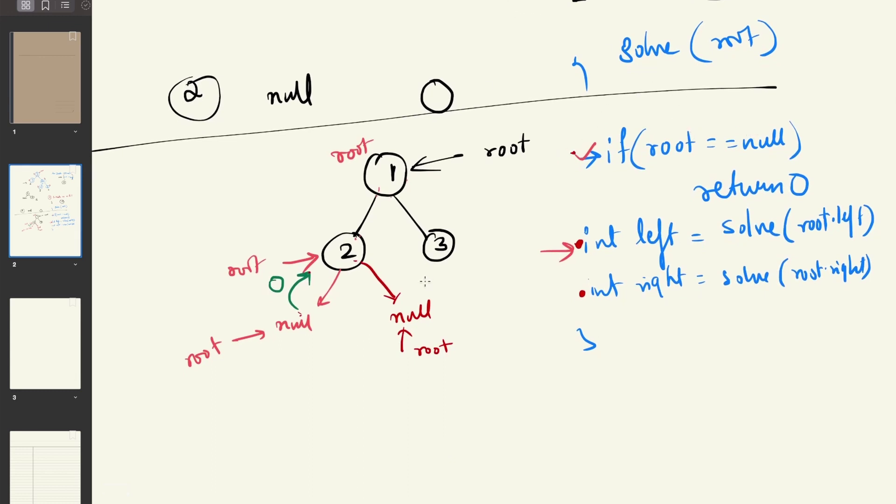
pyautogui.moveTo(397, 295)
pyautogui.mouseDown()
pyautogui.moveTo(376, 255)
pyautogui.moveTo(401, 263)
pyautogui.mouseUp()
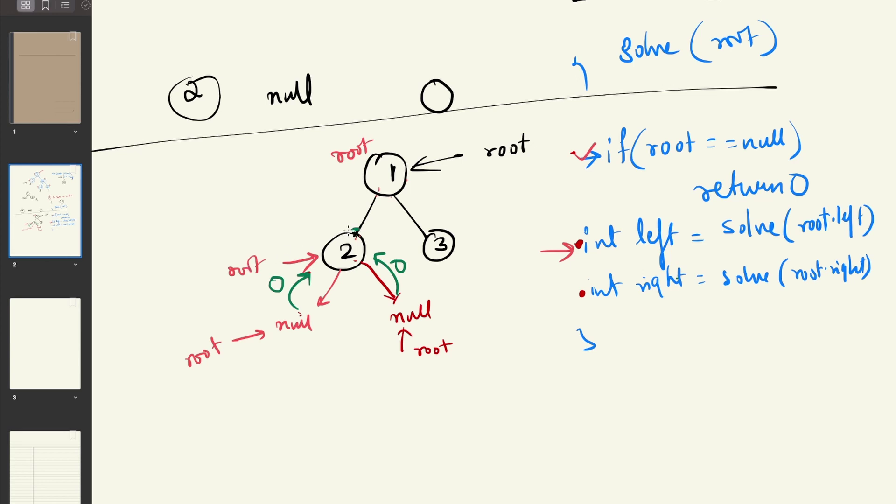
pyautogui.moveTo(311, 239)
pyautogui.mouseDown()
pyautogui.moveTo(378, 223)
pyautogui.moveTo(323, 313)
pyautogui.moveTo(311, 237)
pyautogui.moveTo(329, 226)
pyautogui.moveTo(315, 308)
pyautogui.moveTo(337, 220)
pyautogui.mouseUp()
# Write 'return 1 + max(left, right)' in green and close the function with a brace
pyautogui.moveTo(318, 214)
pyautogui.mouseDown()
pyautogui.moveTo(322, 304)
pyautogui.moveTo(351, 209)
pyautogui.mouseUp()
pyautogui.moveTo(588, 323)
pyautogui.mouseDown()
pyautogui.moveTo(593, 360)
pyautogui.moveTo(642, 344)
pyautogui.mouseUp()
pyautogui.moveTo(633, 331)
pyautogui.mouseDown()
pyautogui.moveTo(633, 362)
pyautogui.moveTo(712, 341)
pyautogui.moveTo(743, 357)
pyautogui.moveTo(791, 334)
pyautogui.moveTo(850, 330)
pyautogui.moveTo(869, 335)
pyautogui.moveTo(881, 358)
pyautogui.mouseUp()
pyautogui.moveTo(863, 326); pyautogui.dragTo(878, 323)
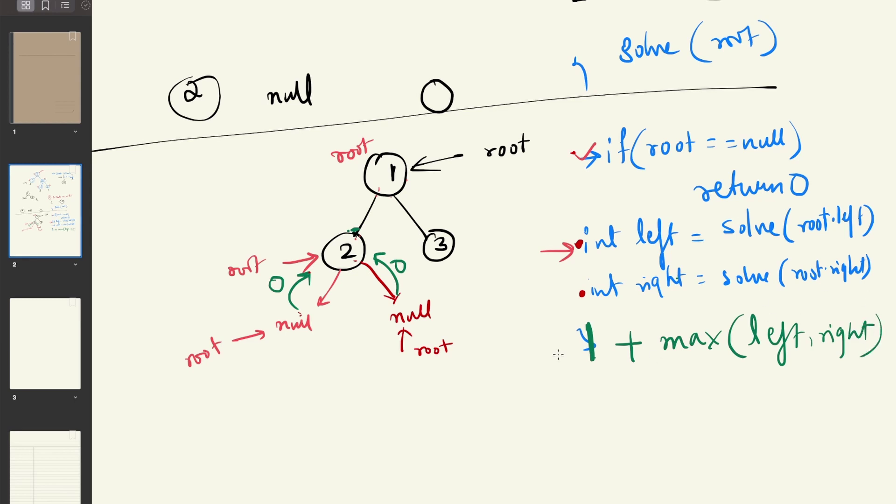
pyautogui.moveTo(499, 356); pyautogui.dragTo(567, 360)
pyautogui.moveTo(551, 433); pyautogui.dragTo(552, 468)
pyautogui.moveTo(597, 364); pyautogui.dragTo(595, 369)
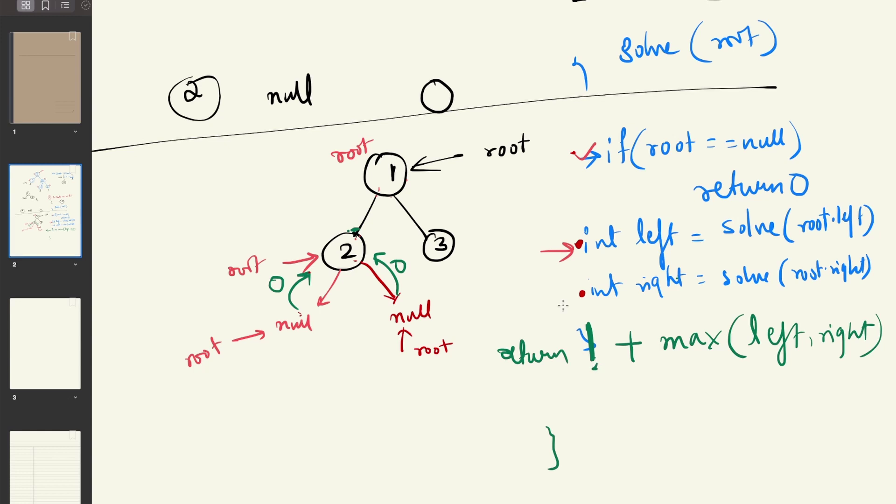
# Add the '(root-Node)' note, show node 2 returning 1 to node 1, and underline int left
pyautogui.moveTo(356, 231)
pyautogui.mouseDown()
pyautogui.moveTo(333, 246)
pyautogui.moveTo(323, 222)
pyautogui.moveTo(303, 221)
pyautogui.moveTo(286, 196)
pyautogui.moveTo(321, 212)
pyautogui.mouseUp()
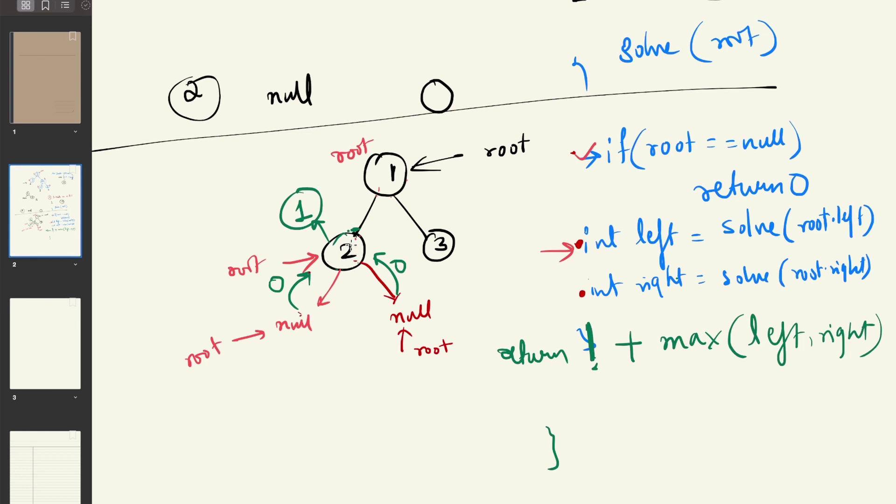
pyautogui.moveTo(596, 365)
pyautogui.mouseDown()
pyautogui.moveTo(603, 404)
pyautogui.moveTo(648, 391)
pyautogui.moveTo(663, 402)
pyautogui.moveTo(687, 397)
pyautogui.mouseUp()
pyautogui.moveTo(625, 403); pyautogui.dragTo(639, 401)
pyautogui.moveTo(687, 377); pyautogui.dragTo(696, 409)
pyautogui.moveTo(583, 393); pyautogui.dragTo(586, 426)
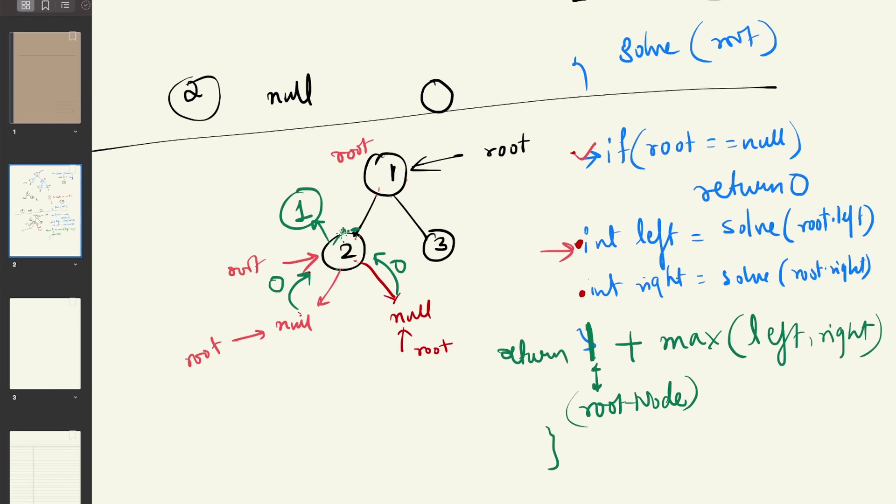
pyautogui.moveTo(343, 232)
pyautogui.mouseDown()
pyautogui.moveTo(363, 179)
pyautogui.moveTo(351, 186)
pyautogui.mouseUp()
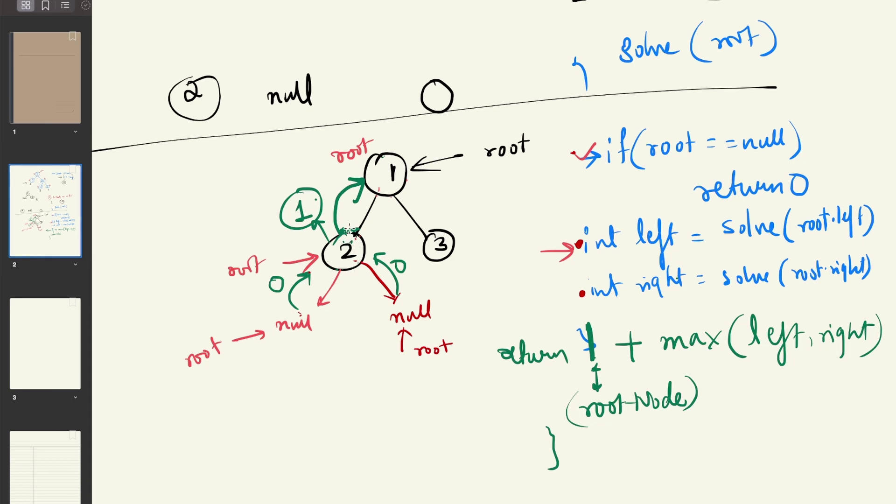
pyautogui.click(377, 157)
pyautogui.moveTo(551, 240)
pyautogui.mouseDown()
pyautogui.moveTo(553, 267)
pyautogui.moveTo(668, 244)
pyautogui.mouseUp()
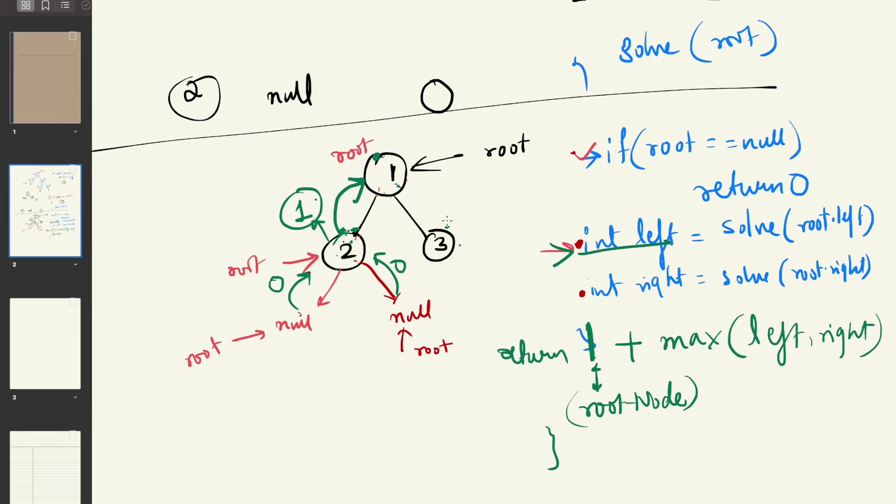
# Trace node 3's null children returning 0 and node 3 returning 1 to node 1
pyautogui.moveTo(454, 254)
pyautogui.mouseDown()
pyautogui.moveTo(448, 278)
pyautogui.moveTo(473, 271)
pyautogui.mouseUp()
pyautogui.moveTo(482, 280); pyautogui.dragTo(498, 262)
pyautogui.moveTo(499, 262)
pyautogui.mouseDown()
pyautogui.moveTo(479, 229)
pyautogui.moveTo(485, 236)
pyautogui.moveTo(496, 227)
pyautogui.mouseUp()
pyautogui.moveTo(436, 270)
pyautogui.mouseDown()
pyautogui.moveTo(425, 290)
pyautogui.moveTo(426, 277)
pyautogui.mouseUp()
pyautogui.moveTo(431, 279); pyautogui.dragTo(424, 289)
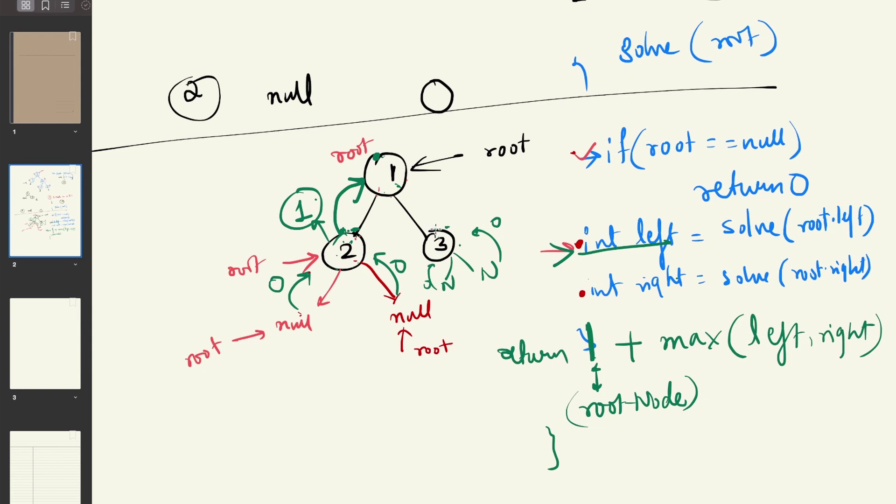
pyautogui.moveTo(438, 229)
pyautogui.mouseDown()
pyautogui.moveTo(419, 189)
pyautogui.moveTo(460, 203)
pyautogui.mouseUp()
pyautogui.scroll(-5, 440, 228)
# Draw a new green three-node tree below, numbering the nodes 1, 2 and 3
pyautogui.moveTo(334, 255)
pyautogui.mouseDown()
pyautogui.moveTo(315, 294)
pyautogui.moveTo(332, 255)
pyautogui.mouseUp()
pyautogui.moveTo(323, 301); pyautogui.dragTo(276, 355)
pyautogui.moveTo(271, 349); pyautogui.dragTo(278, 355)
pyautogui.moveTo(352, 302)
pyautogui.mouseDown()
pyautogui.moveTo(407, 367)
pyautogui.moveTo(411, 360)
pyautogui.mouseUp()
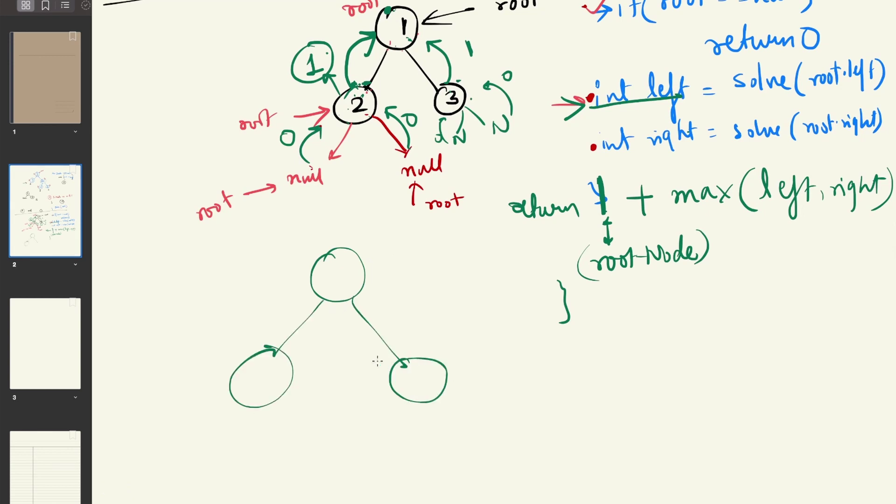
pyautogui.moveTo(336, 260); pyautogui.dragTo(341, 281)
pyautogui.moveTo(258, 376); pyautogui.dragTo(282, 388)
pyautogui.moveTo(423, 369)
pyautogui.mouseDown()
pyautogui.moveTo(434, 386)
pyautogui.moveTo(407, 390)
pyautogui.mouseUp()
# Draw arrows showing both children returning 1 to node 1, and label node 1 'root'
pyautogui.moveTo(249, 362); pyautogui.dragTo(293, 303)
pyautogui.moveTo(281, 304)
pyautogui.mouseDown()
pyautogui.moveTo(295, 301)
pyautogui.moveTo(292, 318)
pyautogui.mouseUp()
pyautogui.moveTo(229, 304)
pyautogui.mouseDown()
pyautogui.moveTo(234, 297)
pyautogui.moveTo(241, 314)
pyautogui.mouseUp()
pyautogui.moveTo(233, 314); pyautogui.dragTo(256, 306)
pyautogui.moveTo(428, 357)
pyautogui.mouseDown()
pyautogui.moveTo(397, 303)
pyautogui.moveTo(428, 304)
pyautogui.mouseUp()
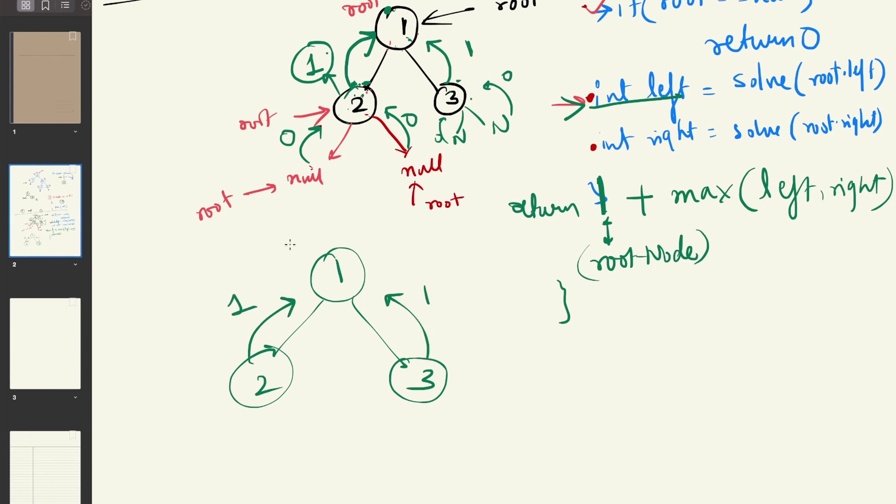
pyautogui.moveTo(270, 239)
pyautogui.mouseDown()
pyautogui.moveTo(312, 256)
pyautogui.moveTo(302, 257)
pyautogui.mouseUp()
pyautogui.moveTo(231, 236)
pyautogui.mouseDown()
pyautogui.moveTo(270, 225)
pyautogui.moveTo(281, 231)
pyautogui.mouseUp()
pyautogui.moveTo(273, 224); pyautogui.dragTo(285, 220)
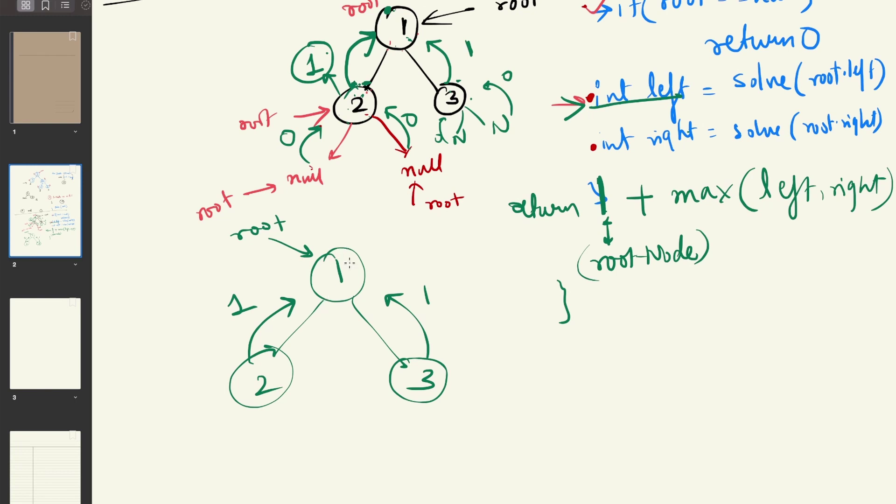
# Write the depth calculation '1+ max(1, 1)'
pyautogui.moveTo(577, 383)
pyautogui.mouseDown()
pyautogui.moveTo(588, 374)
pyautogui.moveTo(585, 409)
pyautogui.mouseUp()
pyautogui.moveTo(578, 409); pyautogui.dragTo(594, 407)
pyautogui.moveTo(601, 398)
pyautogui.mouseDown()
pyautogui.moveTo(622, 396)
pyautogui.moveTo(616, 412)
pyautogui.moveTo(699, 397)
pyautogui.mouseUp()
pyautogui.moveTo(699, 383)
pyautogui.mouseDown()
pyautogui.moveTo(710, 398)
pyautogui.moveTo(698, 409)
pyautogui.mouseUp()
pyautogui.moveTo(733, 366)
pyautogui.mouseDown()
pyautogui.moveTo(734, 417)
pyautogui.moveTo(743, 401)
pyautogui.mouseUp()
pyautogui.moveTo(762, 395); pyautogui.dragTo(761, 404)
pyautogui.moveTo(781, 360); pyautogui.dragTo(782, 396)
pyautogui.moveTo(789, 358); pyautogui.dragTo(794, 400)
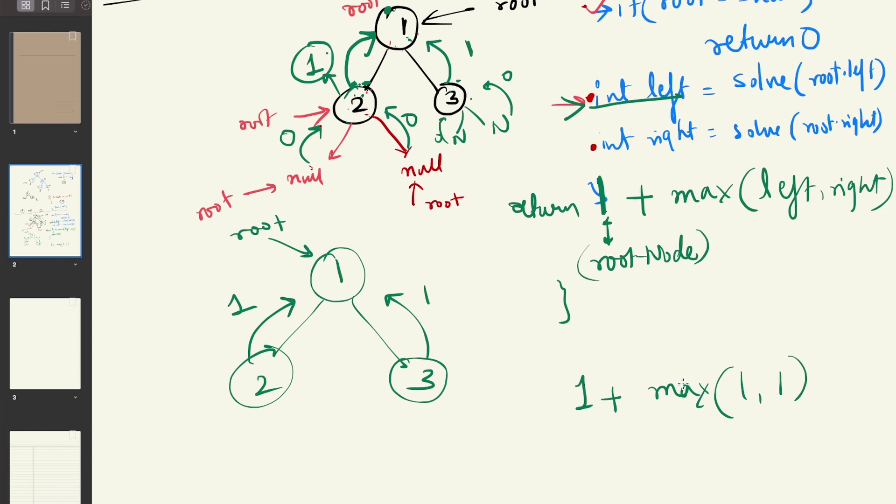
# Simplify it to '⇒ 1+1 = 2' and circle the final depth 2
pyautogui.scroll(-5, 683, 384)
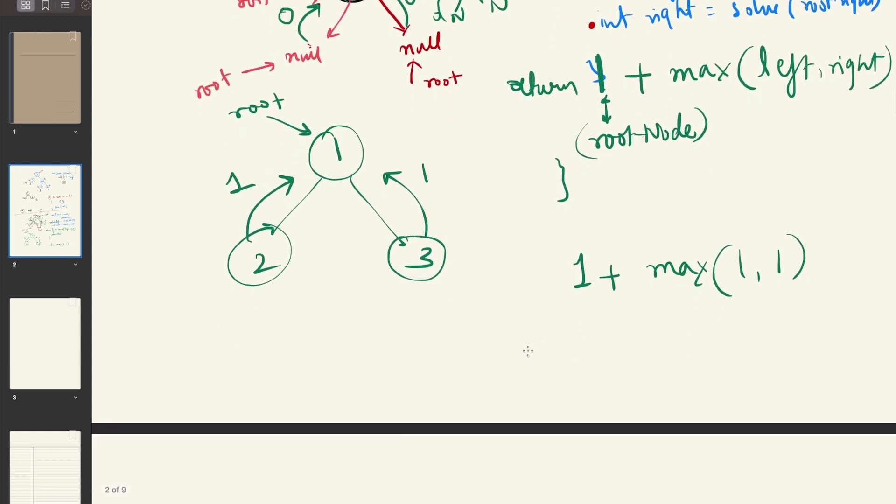
pyautogui.moveTo(524, 353); pyautogui.dragTo(546, 349)
pyautogui.moveTo(526, 358); pyautogui.dragTo(549, 355)
pyautogui.moveTo(545, 343); pyautogui.dragTo(555, 357)
pyautogui.moveTo(598, 332)
pyautogui.mouseDown()
pyautogui.moveTo(598, 362)
pyautogui.moveTo(628, 349)
pyautogui.mouseUp()
pyautogui.moveTo(620, 343); pyautogui.dragTo(620, 365)
pyautogui.moveTo(651, 333)
pyautogui.mouseDown()
pyautogui.moveTo(652, 362)
pyautogui.moveTo(685, 346)
pyautogui.mouseUp()
pyautogui.moveTo(671, 353); pyautogui.dragTo(688, 352)
pyautogui.moveTo(709, 333)
pyautogui.mouseDown()
pyautogui.moveTo(714, 349)
pyautogui.moveTo(738, 348)
pyautogui.mouseUp()
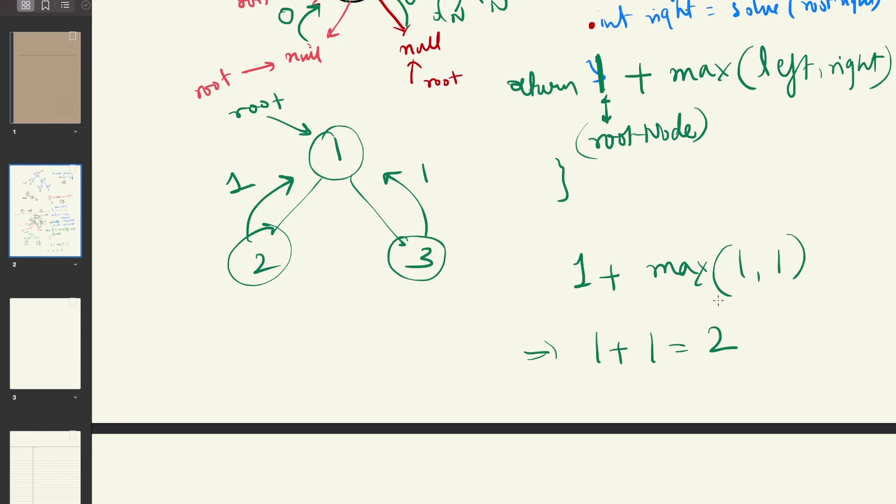
pyautogui.moveTo(723, 309)
pyautogui.mouseDown()
pyautogui.moveTo(746, 330)
pyautogui.moveTo(676, 311)
pyautogui.mouseUp()
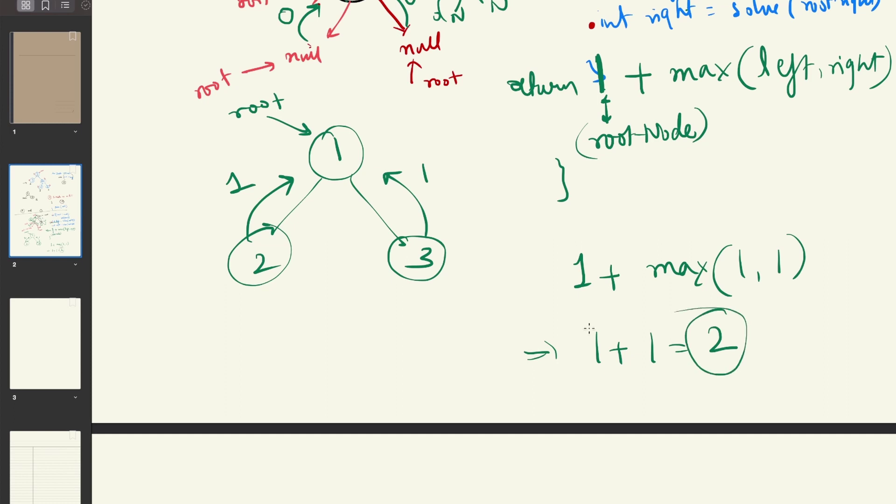
pyautogui.scroll(5, 589, 328)
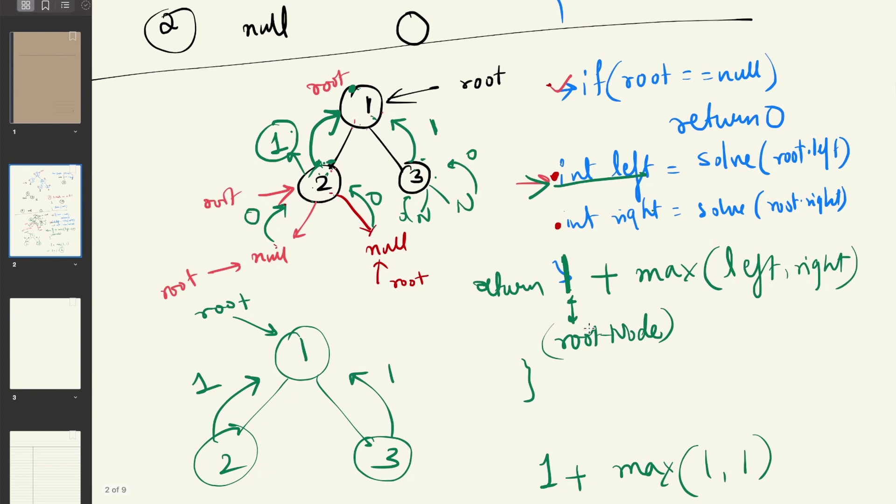
# Sketch a five-node binary tree with a root, two children and lower branches
pyautogui.scroll(-12, 590, 328)
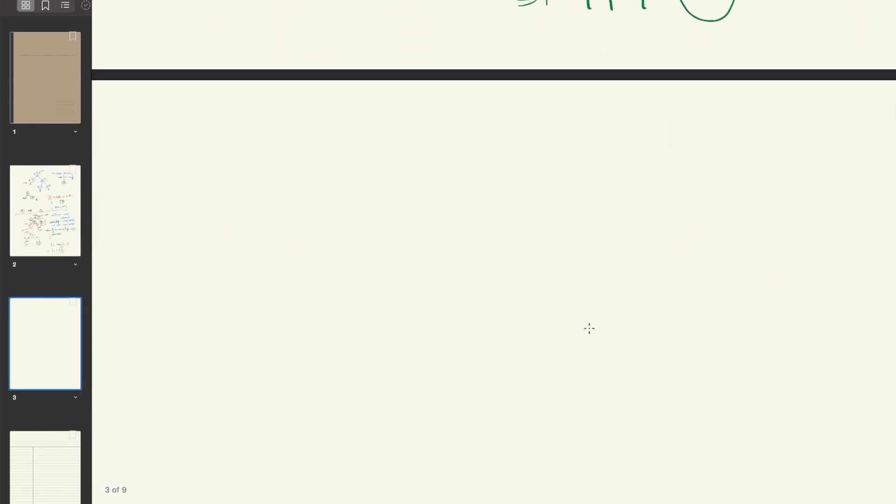
pyautogui.moveTo(299, 122)
pyautogui.mouseDown()
pyautogui.moveTo(320, 146)
pyautogui.moveTo(299, 122)
pyautogui.mouseUp()
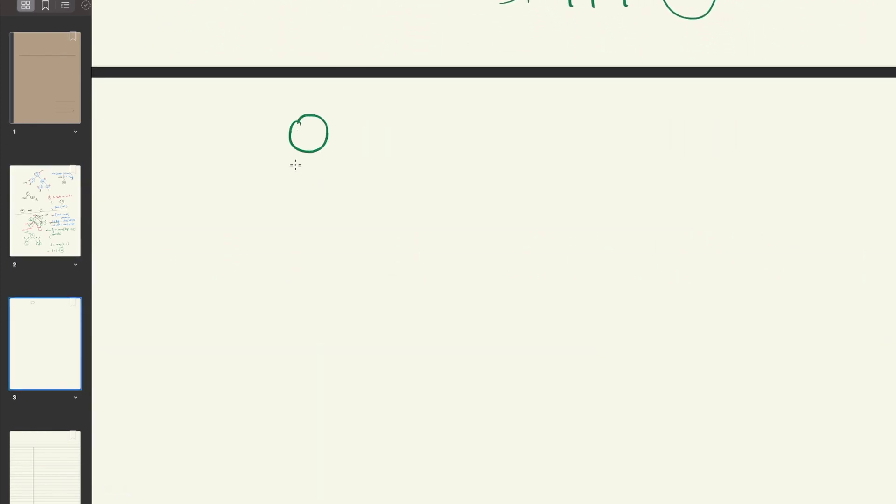
pyautogui.moveTo(301, 155)
pyautogui.mouseDown()
pyautogui.moveTo(256, 215)
pyautogui.moveTo(280, 202)
pyautogui.mouseUp()
pyautogui.moveTo(318, 154)
pyautogui.mouseDown()
pyautogui.moveTo(366, 223)
pyautogui.moveTo(408, 234)
pyautogui.moveTo(367, 220)
pyautogui.mouseUp()
pyautogui.moveTo(270, 245)
pyautogui.mouseDown()
pyautogui.moveTo(244, 306)
pyautogui.moveTo(296, 266)
pyautogui.moveTo(330, 340)
pyautogui.moveTo(312, 307)
pyautogui.mouseUp()
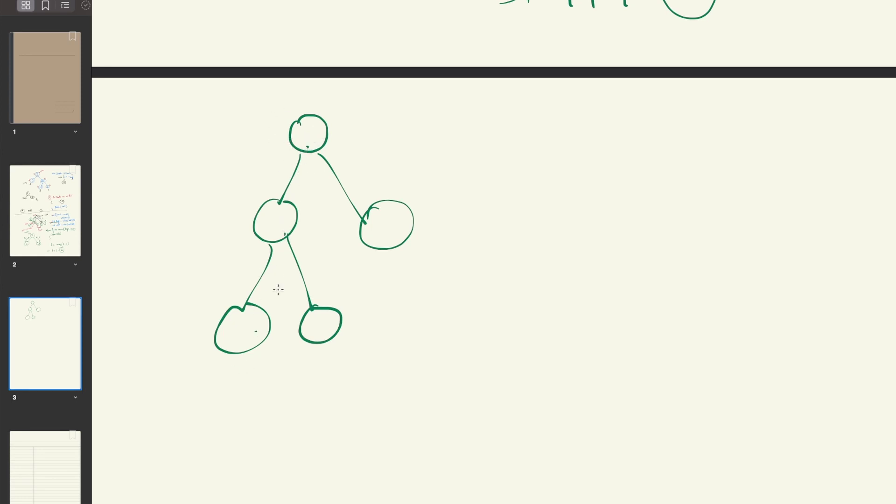
# Write max = 3 and mark both bottom leaves at depth 3 and the right node at depth 2
pyautogui.moveTo(670, 159); pyautogui.dragTo(705, 158)
pyautogui.moveTo(702, 147); pyautogui.dragTo(723, 157)
pyautogui.moveTo(740, 147)
pyautogui.mouseDown()
pyautogui.moveTo(752, 159)
pyautogui.moveTo(742, 167)
pyautogui.mouseUp()
pyautogui.moveTo(717, 162); pyautogui.dragTo(727, 162)
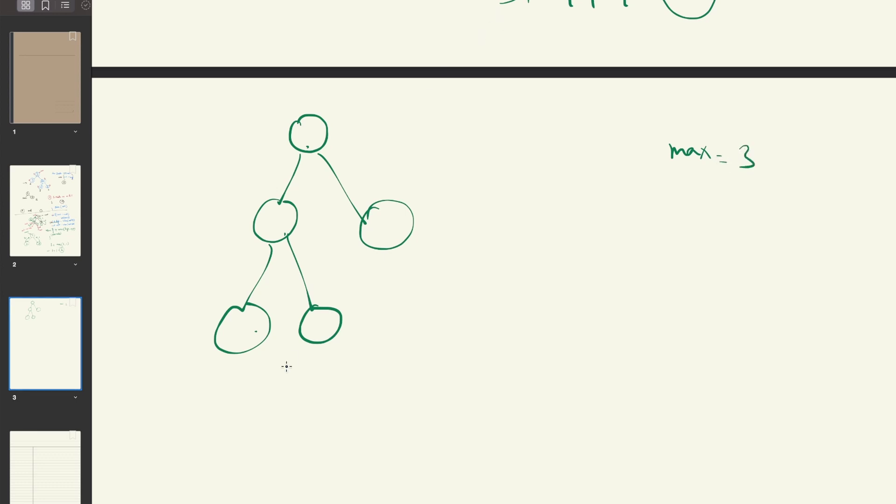
pyautogui.moveTo(239, 359)
pyautogui.mouseDown()
pyautogui.moveTo(249, 365)
pyautogui.moveTo(239, 375)
pyautogui.mouseUp()
pyautogui.moveTo(318, 348); pyautogui.dragTo(318, 362)
pyautogui.moveTo(397, 264); pyautogui.dragTo(410, 268)
# Number the tree's nodes 1 through 5
pyautogui.moveTo(306, 126); pyautogui.dragTo(307, 146)
pyautogui.moveTo(271, 216); pyautogui.dragTo(292, 218)
pyautogui.moveTo(384, 210)
pyautogui.mouseDown()
pyautogui.moveTo(393, 214)
pyautogui.moveTo(384, 231)
pyautogui.mouseUp()
pyautogui.moveTo(243, 320); pyautogui.dragTo(256, 343)
pyautogui.moveTo(321, 316); pyautogui.dragTo(310, 330)
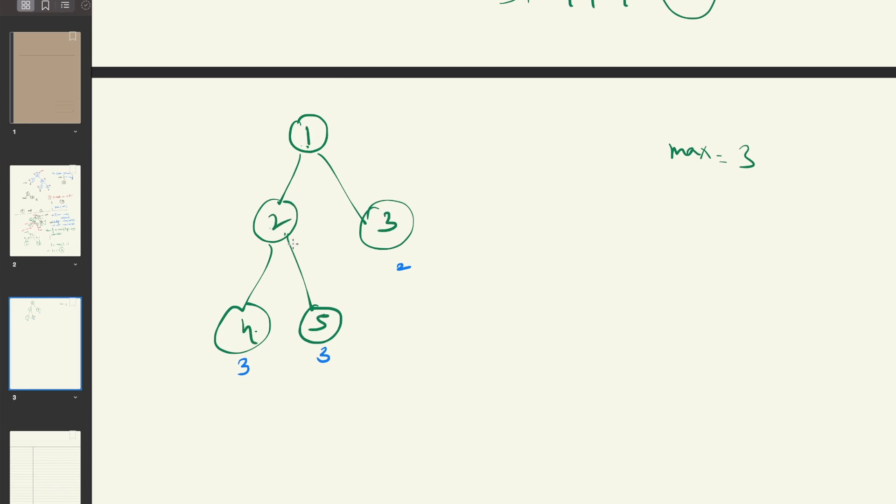
# Draw red arrows pointing at node 1 and node 2, labelling node 2's arrow "root"
pyautogui.moveTo(239, 107); pyautogui.dragTo(293, 118)
pyautogui.moveTo(293, 118); pyautogui.dragTo(275, 131)
pyautogui.moveTo(280, 110); pyautogui.dragTo(293, 118)
pyautogui.moveTo(211, 191); pyautogui.dragTo(254, 210)
pyautogui.moveTo(254, 209); pyautogui.dragTo(237, 220)
pyautogui.moveTo(243, 198); pyautogui.dragTo(254, 209)
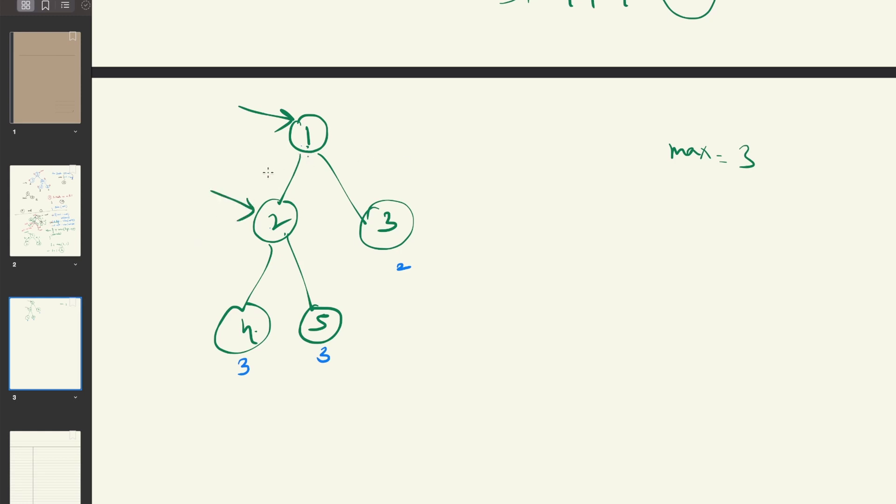
pyautogui.moveTo(147, 204); pyautogui.dragTo(183, 193)
pyautogui.moveTo(189, 179); pyautogui.dragTo(192, 199)
pyautogui.moveTo(182, 186); pyautogui.dragTo(196, 182)
# Label node 1 as root, retrace node 2's root label, and add a "root" arrow at node 4
pyautogui.moveTo(210, 109)
pyautogui.mouseDown()
pyautogui.moveTo(201, 113)
pyautogui.moveTo(236, 88)
pyautogui.mouseUp()
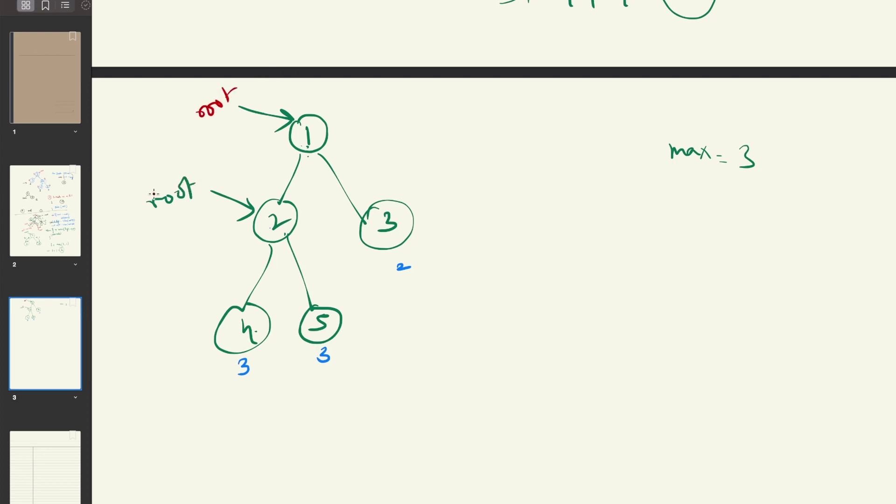
pyautogui.moveTo(156, 198)
pyautogui.mouseDown()
pyautogui.moveTo(158, 207)
pyautogui.moveTo(195, 183)
pyautogui.mouseUp()
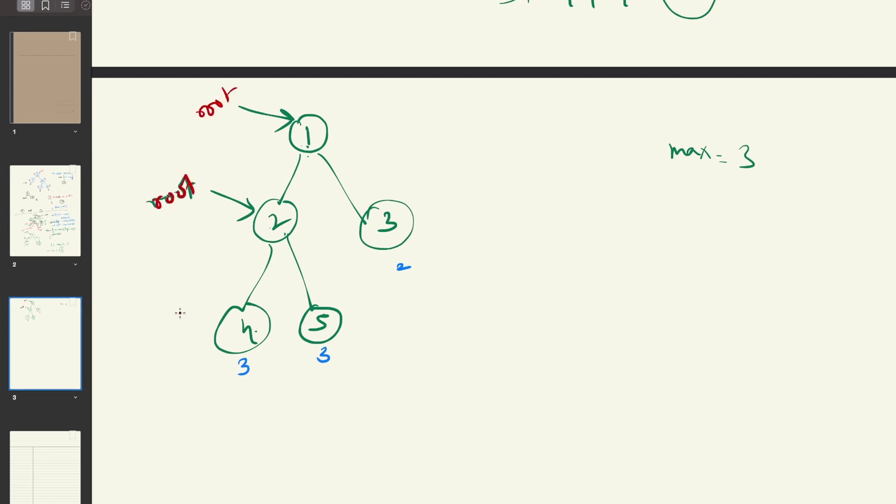
pyautogui.moveTo(160, 304); pyautogui.dragTo(209, 323)
pyautogui.moveTo(200, 313); pyautogui.dragTo(207, 326)
pyautogui.moveTo(129, 307)
pyautogui.mouseDown()
pyautogui.moveTo(136, 293)
pyautogui.moveTo(155, 293)
pyautogui.mouseUp()
pyautogui.moveTo(144, 283); pyautogui.dragTo(163, 276)
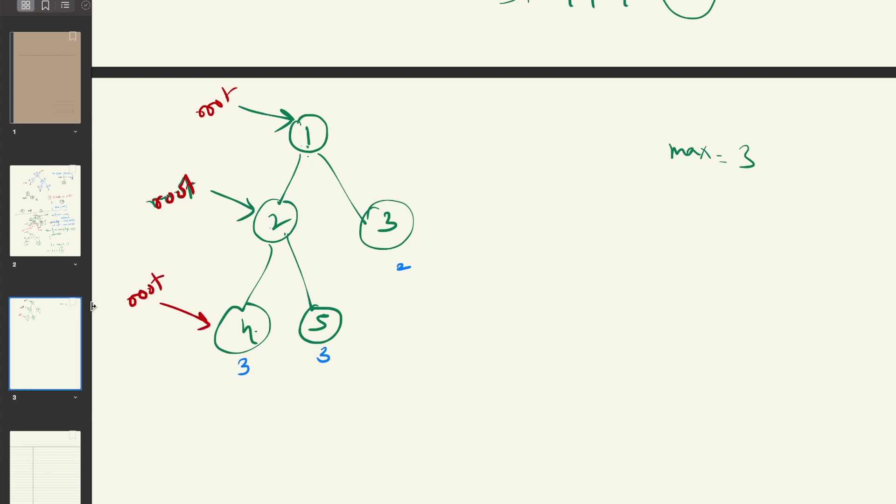
pyautogui.scroll(15, 350, 192)
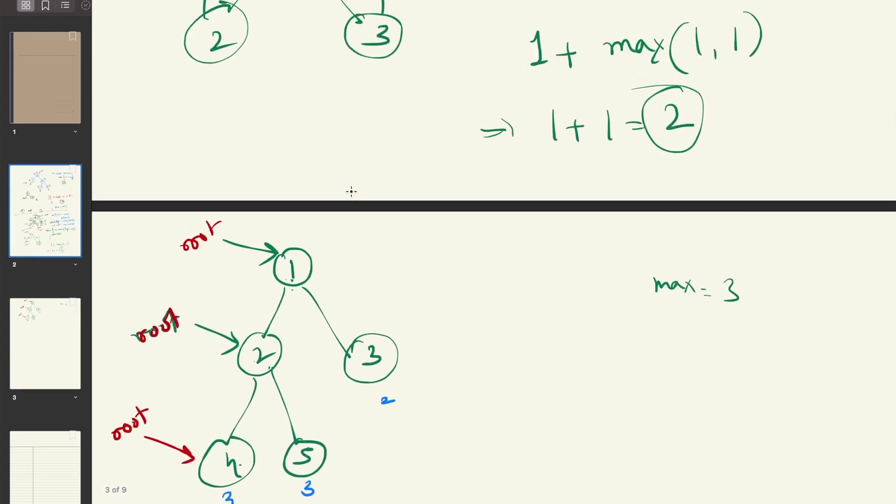
pyautogui.scroll(2, 352, 192)
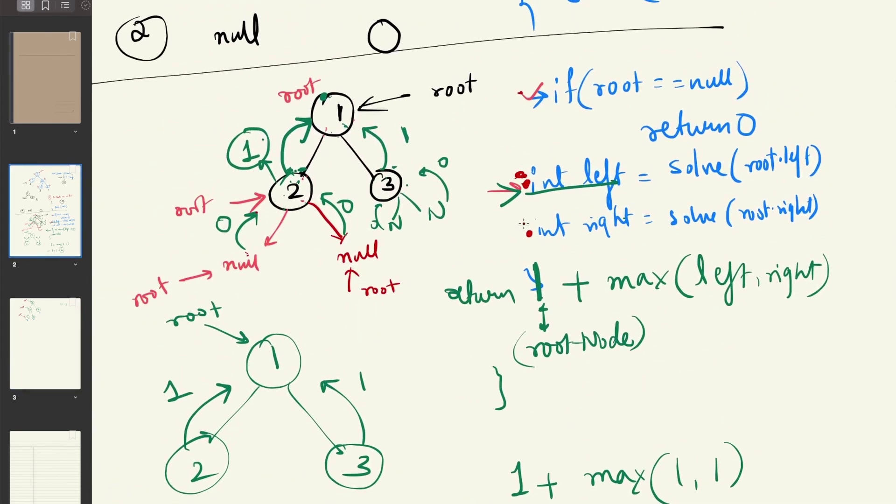
pyautogui.scroll(-20, 524, 224)
pyautogui.scroll(-5, 524, 225)
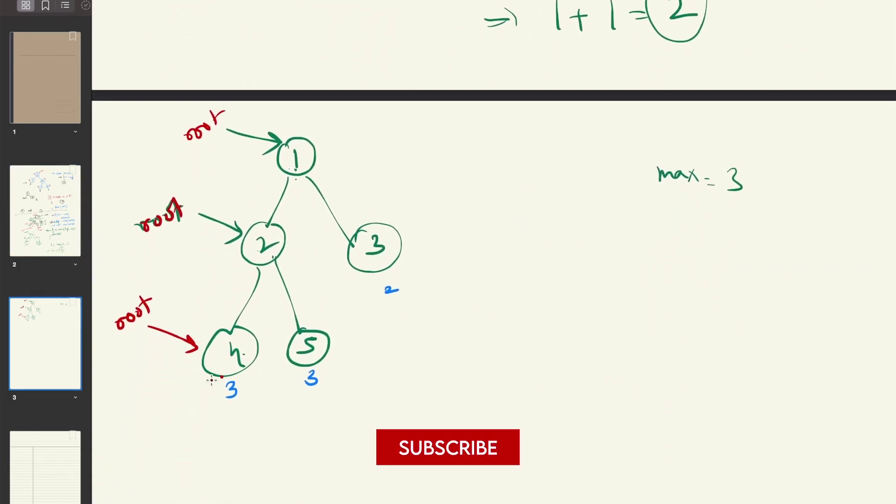
# Draw node 4's null branches as 0 and a return arrow labelled 1 up to node 2
pyautogui.moveTo(212, 378)
pyautogui.mouseDown()
pyautogui.moveTo(178, 423)
pyautogui.moveTo(252, 417)
pyautogui.mouseUp()
pyautogui.moveTo(189, 400)
pyautogui.mouseDown()
pyautogui.moveTo(201, 372)
pyautogui.moveTo(251, 394)
pyautogui.mouseUp()
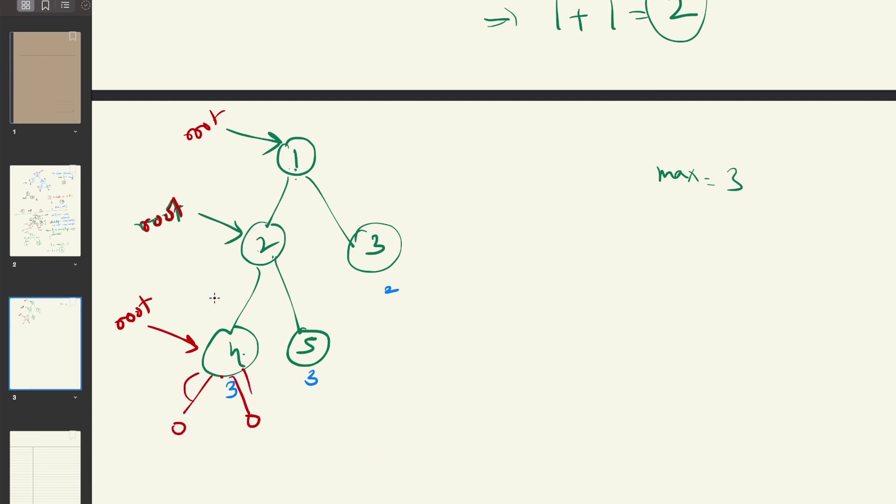
pyautogui.moveTo(208, 331)
pyautogui.mouseDown()
pyautogui.moveTo(206, 286)
pyautogui.moveTo(229, 282)
pyautogui.mouseUp()
pyautogui.moveTo(192, 253); pyautogui.dragTo(198, 271)
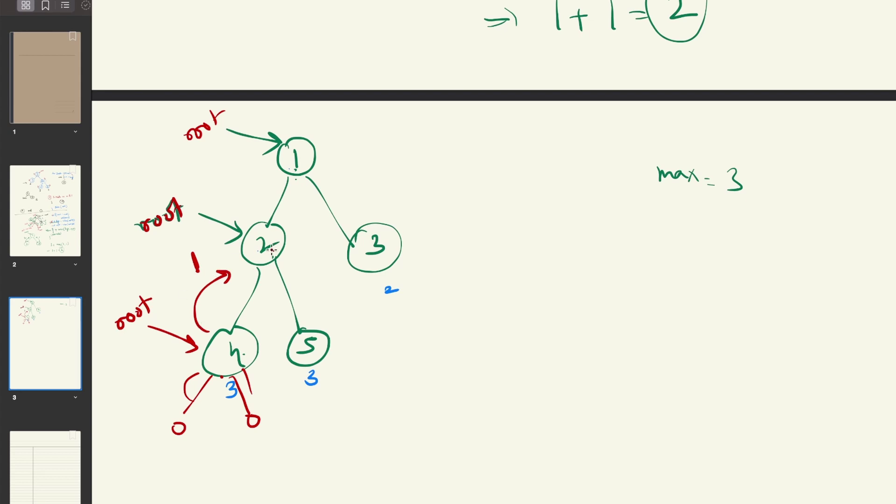
# Add a root arrow at node 5 and a curved arrow returning 1 to node 2
pyautogui.moveTo(336, 345)
pyautogui.mouseDown()
pyautogui.moveTo(374, 339)
pyautogui.moveTo(351, 347)
pyautogui.mouseUp()
pyautogui.moveTo(389, 341); pyautogui.dragTo(413, 333)
pyautogui.moveTo(417, 321)
pyautogui.mouseDown()
pyautogui.moveTo(419, 339)
pyautogui.moveTo(429, 322)
pyautogui.mouseUp()
pyautogui.moveTo(308, 328)
pyautogui.mouseDown()
pyautogui.moveTo(293, 274)
pyautogui.moveTo(303, 280)
pyautogui.mouseUp()
pyautogui.moveTo(321, 275); pyautogui.dragTo(326, 294)
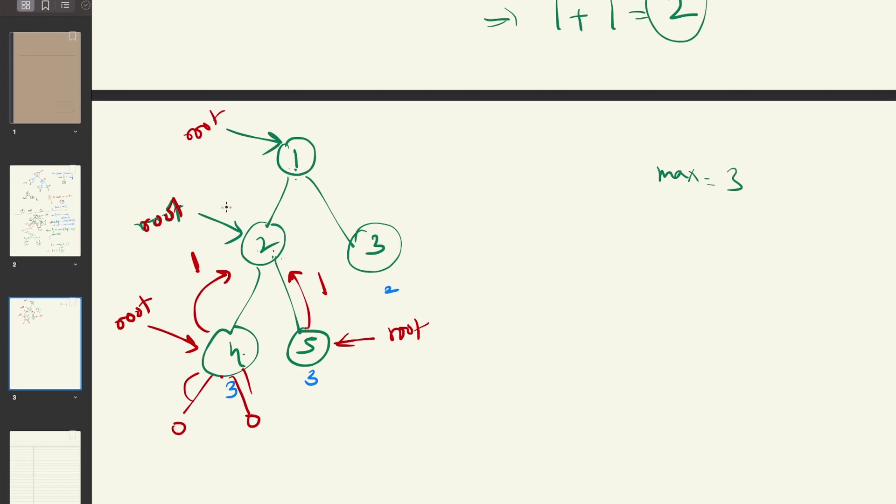
# Show node 2 returning 2 to node 1, and node 3 with a root arrow returning 1
pyautogui.moveTo(224, 206); pyautogui.dragTo(241, 215)
pyautogui.moveTo(267, 165); pyautogui.dragTo(271, 178)
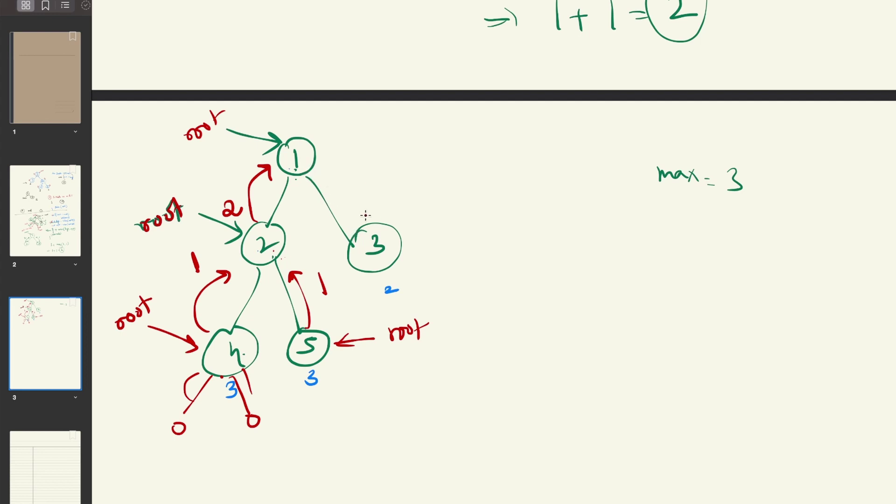
pyautogui.moveTo(397, 230)
pyautogui.mouseDown()
pyautogui.moveTo(406, 220)
pyautogui.moveTo(472, 218)
pyautogui.moveTo(485, 208)
pyautogui.mouseUp()
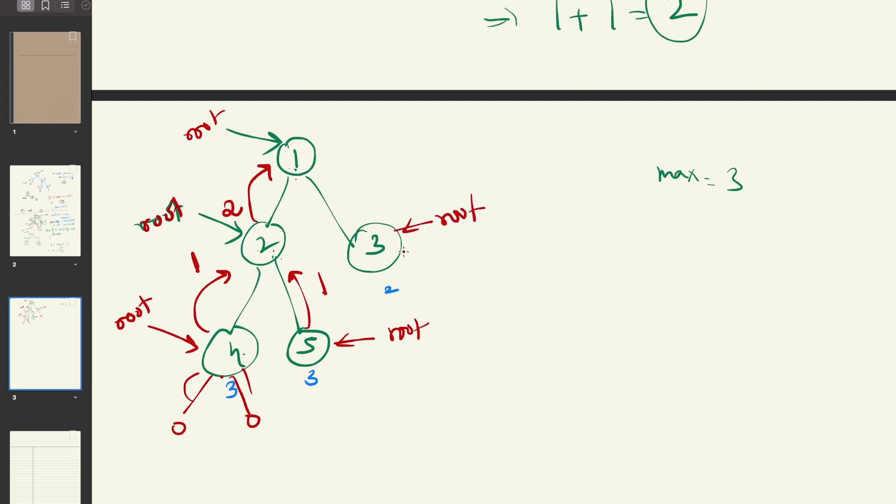
pyautogui.moveTo(375, 224)
pyautogui.mouseDown()
pyautogui.moveTo(348, 168)
pyautogui.moveTo(365, 170)
pyautogui.mouseUp()
pyautogui.moveTo(388, 163); pyautogui.dragTo(395, 176)
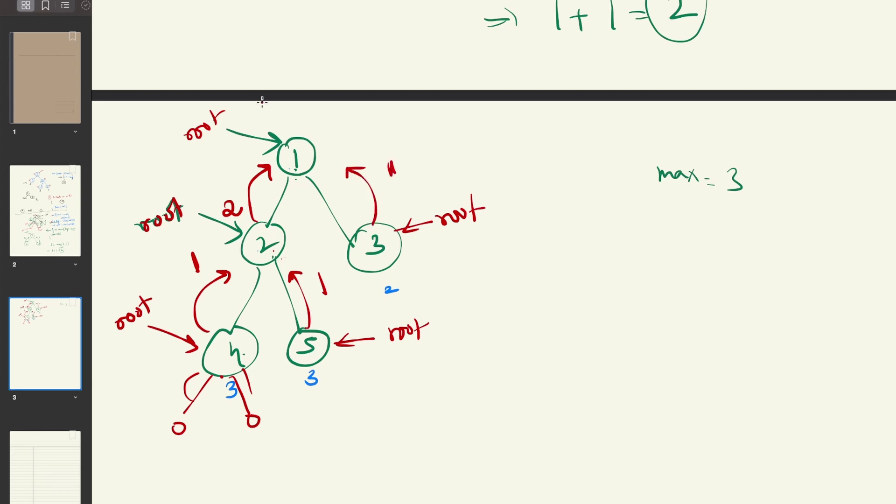
# Circle node 1 in red and write left = 2 and right = 1
pyautogui.moveTo(583, 263)
pyautogui.mouseDown()
pyautogui.moveTo(605, 256)
pyautogui.moveTo(620, 282)
pyautogui.moveTo(636, 253)
pyautogui.mouseUp()
pyautogui.moveTo(308, 138)
pyautogui.mouseDown()
pyautogui.moveTo(319, 152)
pyautogui.moveTo(296, 136)
pyautogui.mouseUp()
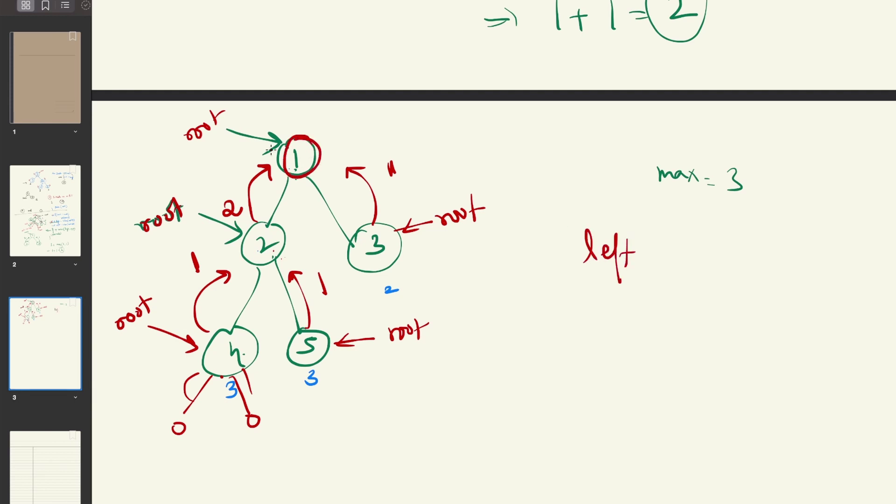
pyautogui.moveTo(660, 250); pyautogui.dragTo(678, 249)
pyautogui.moveTo(660, 256); pyautogui.dragTo(730, 262)
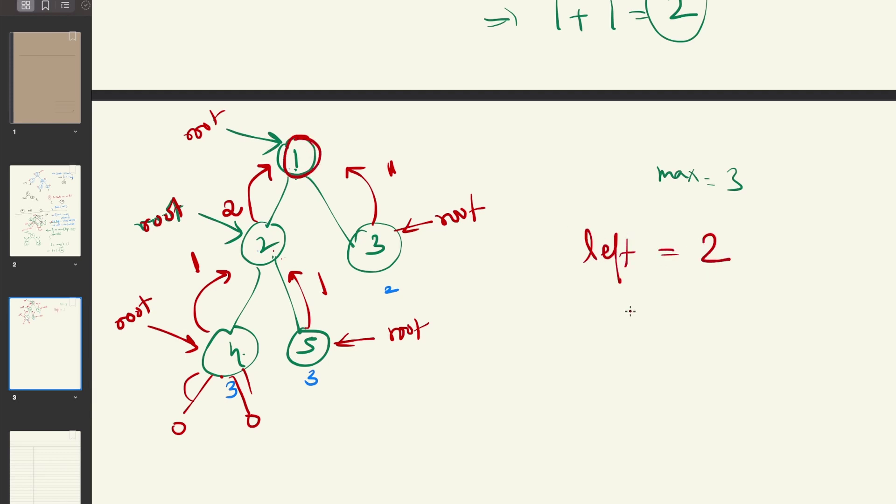
pyautogui.moveTo(588, 313)
pyautogui.mouseDown()
pyautogui.moveTo(624, 327)
pyautogui.moveTo(652, 311)
pyautogui.moveTo(685, 309)
pyautogui.mouseUp()
pyautogui.moveTo(707, 289); pyautogui.dragTo(710, 321)
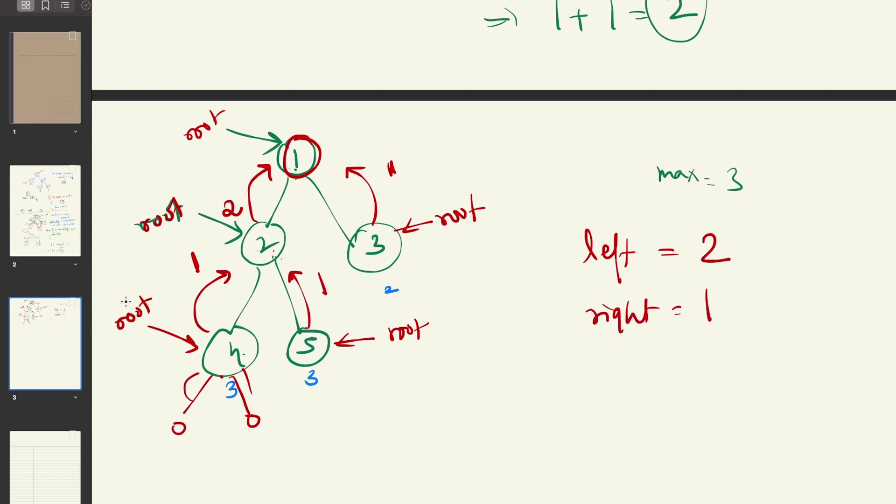
# Write 1 + max(2,1) = 1 + 2 = 3, with (root) noted under the 1
pyautogui.moveTo(552, 378)
pyautogui.mouseDown()
pyautogui.moveTo(573, 410)
pyautogui.moveTo(598, 396)
pyautogui.mouseUp()
pyautogui.moveTo(590, 384); pyautogui.dragTo(592, 408)
pyautogui.moveTo(528, 437)
pyautogui.mouseDown()
pyautogui.moveTo(524, 455)
pyautogui.moveTo(559, 452)
pyautogui.moveTo(579, 437)
pyautogui.moveTo(589, 457)
pyautogui.mouseUp()
pyautogui.moveTo(630, 399)
pyautogui.mouseDown()
pyautogui.moveTo(689, 396)
pyautogui.moveTo(719, 407)
pyautogui.moveTo(777, 384)
pyautogui.moveTo(778, 396)
pyautogui.mouseUp()
pyautogui.moveTo(795, 364); pyautogui.dragTo(796, 410)
pyautogui.moveTo(512, 473); pyautogui.dragTo(537, 481)
pyautogui.moveTo(574, 462)
pyautogui.mouseDown()
pyautogui.moveTo(581, 488)
pyautogui.moveTo(625, 475)
pyautogui.mouseUp()
pyautogui.moveTo(619, 466); pyautogui.dragTo(621, 485)
pyautogui.moveTo(643, 467); pyautogui.dragTo(663, 482)
pyautogui.moveTo(689, 471); pyautogui.dragTo(701, 470)
pyautogui.moveTo(690, 476); pyautogui.dragTo(703, 477)
pyautogui.moveTo(713, 460)
pyautogui.mouseDown()
pyautogui.moveTo(728, 467)
pyautogui.moveTo(710, 486)
pyautogui.mouseUp()
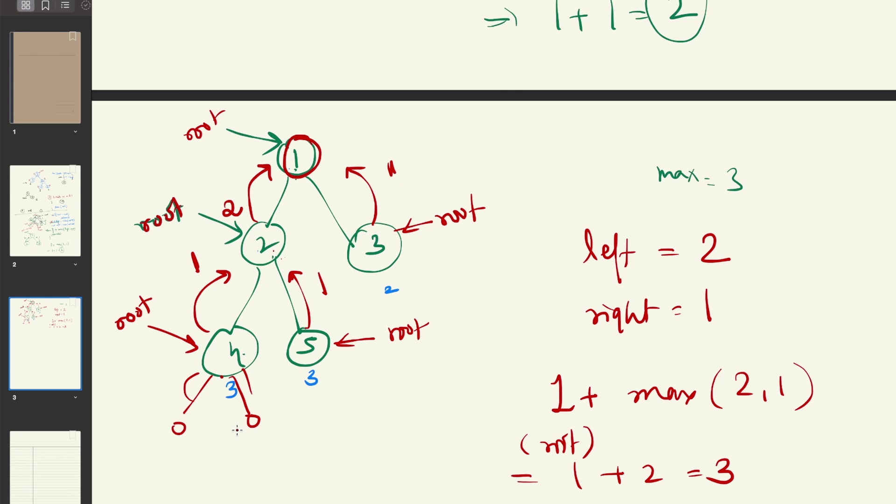
# Handwrite the T.C. and S.C labels in red below the tree
pyautogui.scroll(-5, 237, 430)
pyautogui.moveTo(163, 346)
pyautogui.mouseDown()
pyautogui.moveTo(191, 346)
pyautogui.moveTo(183, 378)
pyautogui.mouseUp()
pyautogui.click(195, 366)
pyautogui.moveTo(222, 351); pyautogui.dragTo(219, 376)
pyautogui.click(231, 367)
pyautogui.moveTo(194, 417); pyautogui.dragTo(171, 439)
pyautogui.click(206, 430)
pyautogui.moveTo(235, 419); pyautogui.dragTo(241, 426)
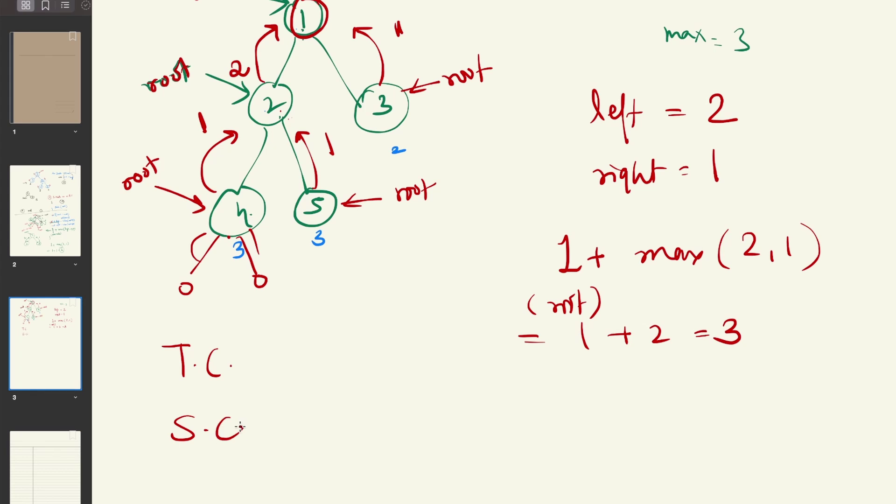
# Add arrows giving O(n) for both time and space complexity
pyautogui.moveTo(244, 366); pyautogui.dragTo(293, 365)
pyautogui.moveTo(279, 356); pyautogui.dragTo(286, 371)
pyautogui.moveTo(332, 342)
pyautogui.mouseDown()
pyautogui.moveTo(331, 368)
pyautogui.moveTo(332, 342)
pyautogui.mouseUp()
pyautogui.moveTo(368, 332)
pyautogui.mouseDown()
pyautogui.moveTo(367, 370)
pyautogui.moveTo(395, 362)
pyautogui.mouseUp()
pyautogui.moveTo(406, 333); pyautogui.dragTo(413, 365)
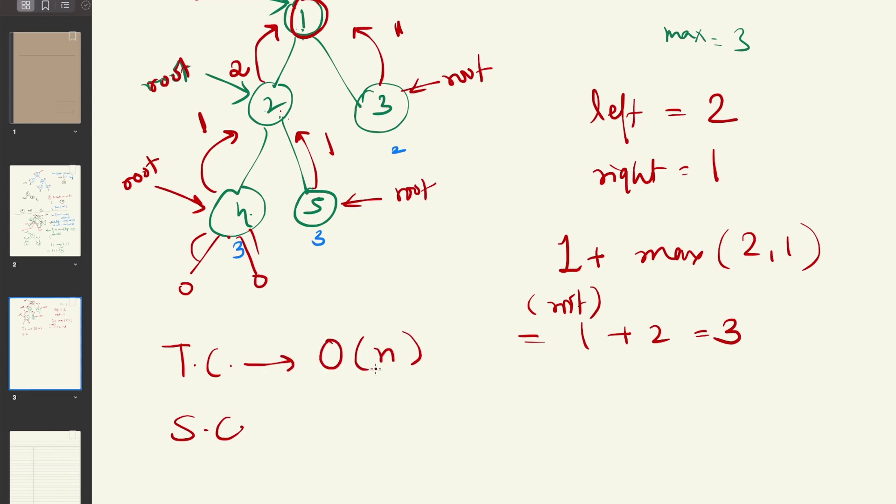
pyautogui.moveTo(281, 430)
pyautogui.mouseDown()
pyautogui.moveTo(330, 430)
pyautogui.moveTo(325, 439)
pyautogui.mouseUp()
pyautogui.scroll(-5, 313, 435)
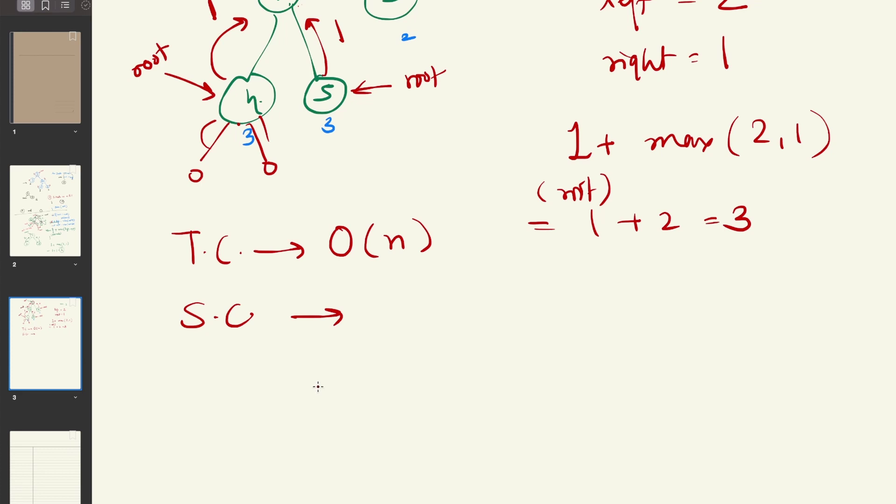
pyautogui.moveTo(412, 302); pyautogui.dragTo(445, 342)
pyautogui.moveTo(458, 322); pyautogui.dragTo(480, 325)
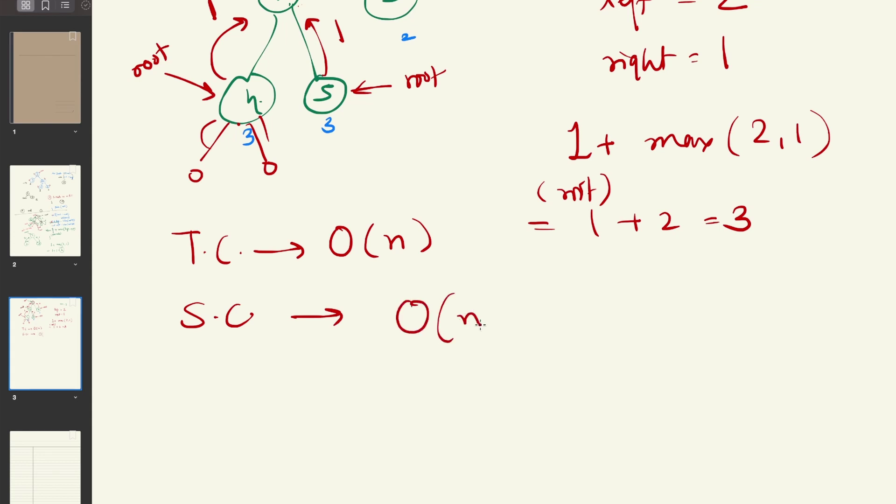
pyautogui.moveTo(484, 294); pyautogui.dragTo(482, 350)
# Write the best-case bound Ω(logn) to the right of the space complexity
pyautogui.moveTo(652, 321); pyautogui.dragTo(709, 318)
pyautogui.moveTo(721, 286); pyautogui.dragTo(723, 333)
pyautogui.moveTo(738, 295); pyautogui.dragTo(742, 317)
pyautogui.moveTo(750, 312)
pyautogui.mouseDown()
pyautogui.moveTo(768, 308)
pyautogui.moveTo(768, 343)
pyautogui.mouseUp()
pyautogui.moveTo(779, 322)
pyautogui.mouseDown()
pyautogui.moveTo(787, 309)
pyautogui.moveTo(791, 322)
pyautogui.mouseUp()
pyautogui.moveTo(795, 290); pyautogui.dragTo(791, 341)
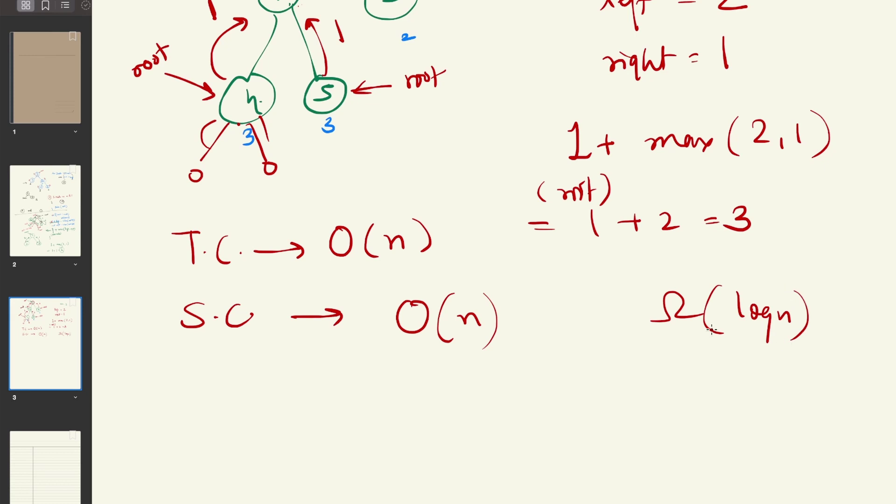
pyautogui.scroll(-4, 565, 350)
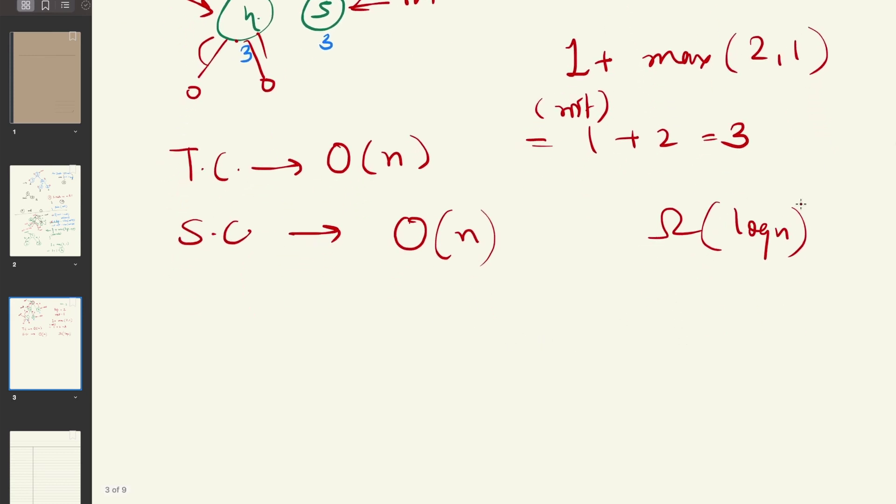
# Sketch a small balanced tree and label its height with a circled logn
pyautogui.moveTo(506, 295)
pyautogui.mouseDown()
pyautogui.moveTo(517, 335)
pyautogui.moveTo(508, 299)
pyautogui.mouseUp()
pyautogui.moveTo(514, 339)
pyautogui.mouseDown()
pyautogui.moveTo(476, 414)
pyautogui.moveTo(504, 376)
pyautogui.mouseUp()
pyautogui.moveTo(522, 327)
pyautogui.mouseDown()
pyautogui.moveTo(548, 410)
pyautogui.moveTo(556, 375)
pyautogui.mouseUp()
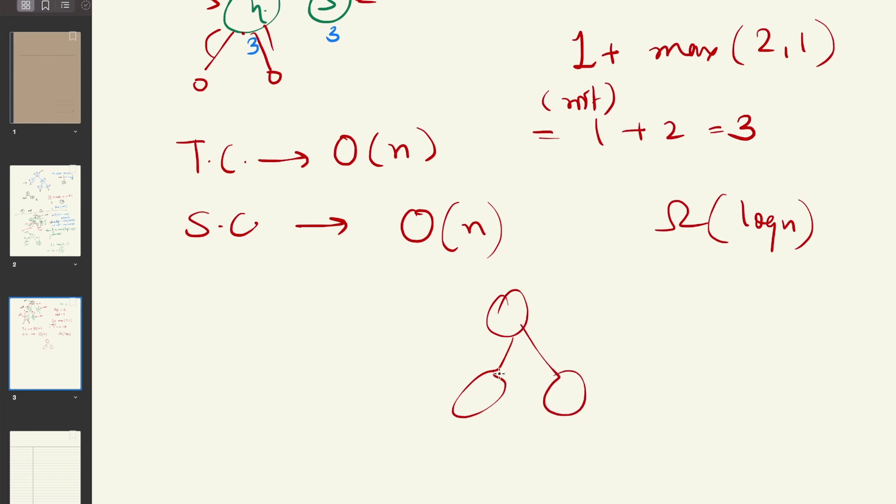
pyautogui.moveTo(636, 321); pyautogui.dragTo(637, 352)
pyautogui.moveTo(648, 346); pyautogui.dragTo(654, 348)
pyautogui.moveTo(661, 347)
pyautogui.mouseDown()
pyautogui.moveTo(668, 370)
pyautogui.moveTo(694, 357)
pyautogui.mouseUp()
pyautogui.moveTo(692, 318)
pyautogui.mouseDown()
pyautogui.moveTo(710, 360)
pyautogui.moveTo(663, 306)
pyautogui.mouseUp()
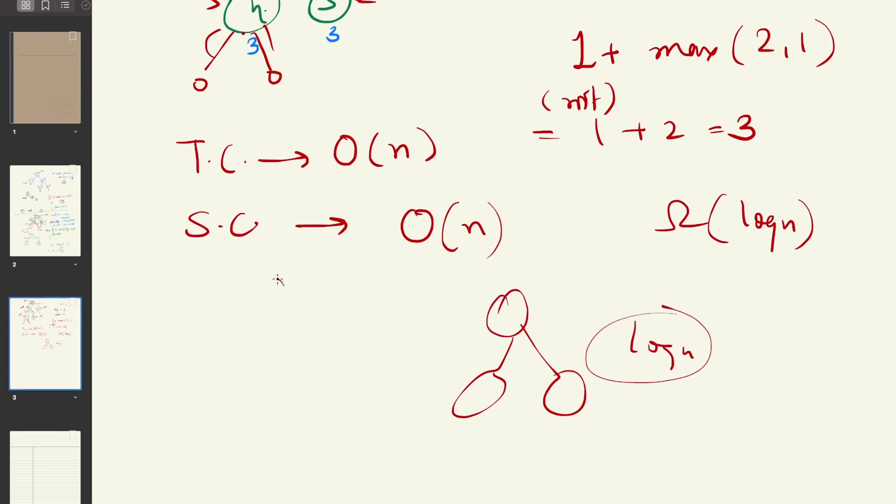
# Draw two skewed chain trees and mark their height with an arrow to n
pyautogui.moveTo(277, 280)
pyautogui.mouseDown()
pyautogui.moveTo(256, 352)
pyautogui.moveTo(189, 480)
pyautogui.mouseUp()
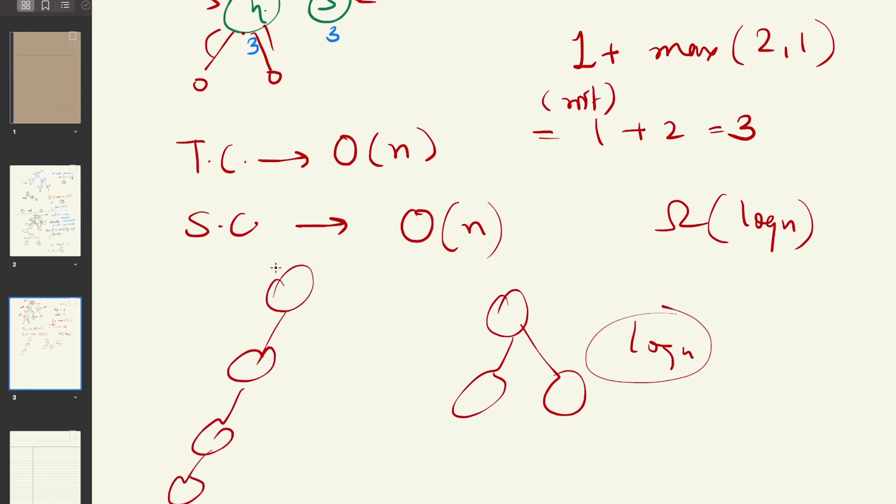
pyautogui.moveTo(359, 282)
pyautogui.mouseDown()
pyautogui.moveTo(355, 322)
pyautogui.moveTo(407, 434)
pyautogui.moveTo(448, 460)
pyautogui.mouseUp()
pyautogui.moveTo(386, 280)
pyautogui.mouseDown()
pyautogui.moveTo(466, 469)
pyautogui.moveTo(529, 470)
pyautogui.mouseUp()
pyautogui.moveTo(543, 475)
pyautogui.mouseDown()
pyautogui.moveTo(541, 460)
pyautogui.moveTo(553, 476)
pyautogui.mouseUp()
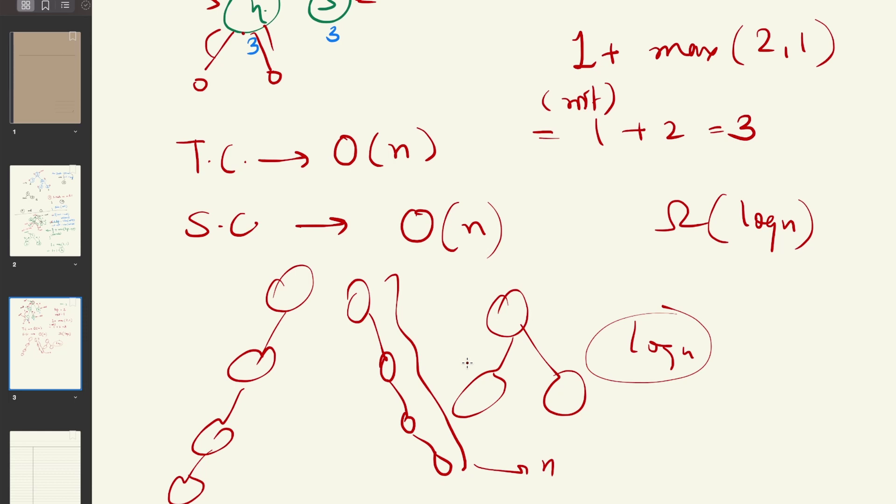
# Laser-trace the recursion path from node 1 down to node 4, circling nodes 4 and 2
pyautogui.scroll(10, 468, 363)
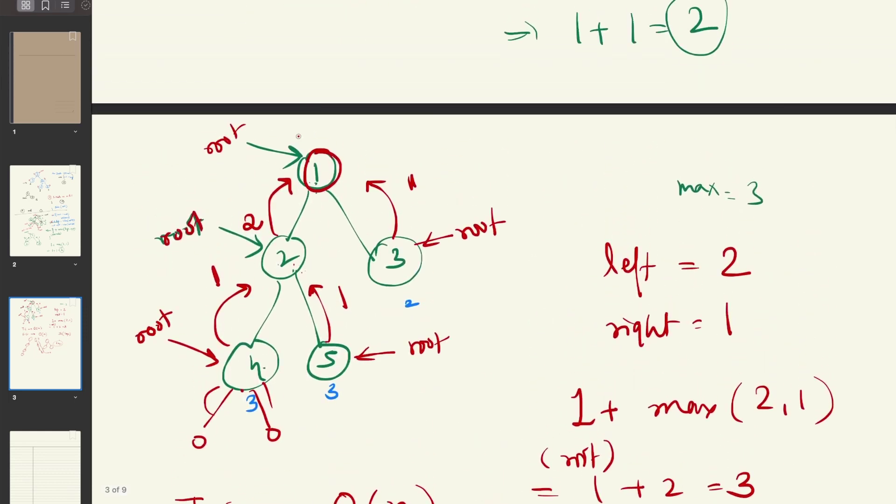
pyautogui.moveTo(281, 141)
pyautogui.mouseDown()
pyautogui.moveTo(146, 394)
pyautogui.moveTo(171, 400)
pyautogui.mouseUp()
pyautogui.moveTo(251, 352)
pyautogui.mouseDown()
pyautogui.moveTo(226, 380)
pyautogui.moveTo(256, 350)
pyautogui.mouseUp()
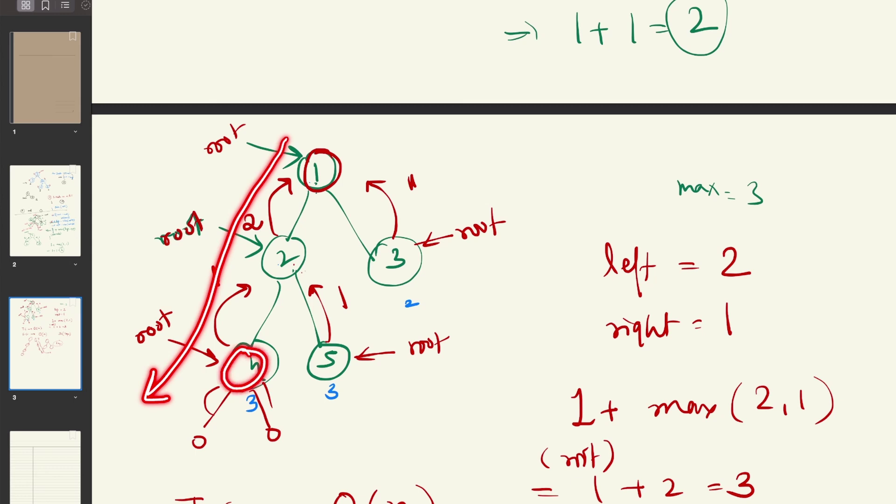
pyautogui.moveTo(261, 255)
pyautogui.mouseDown()
pyautogui.moveTo(273, 237)
pyautogui.moveTo(305, 262)
pyautogui.moveTo(261, 268)
pyautogui.mouseUp()
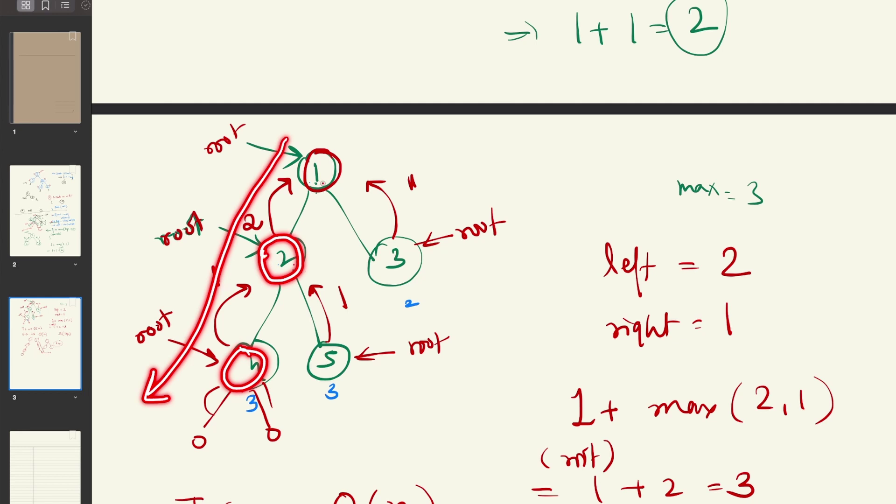
pyautogui.moveTo(289, 253); pyautogui.dragTo(294, 260)
pyautogui.moveTo(286, 163); pyautogui.dragTo(215, 294)
pyautogui.moveTo(175, 377); pyautogui.dragTo(180, 384)
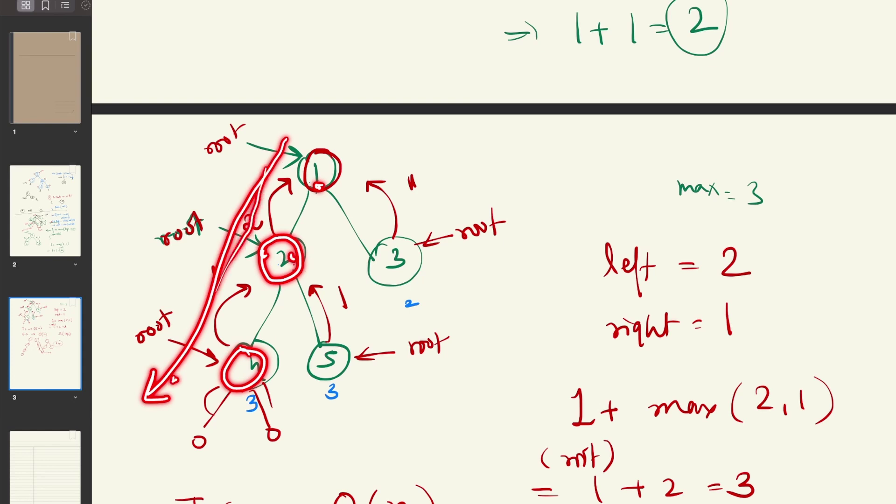
pyautogui.moveTo(282, 163)
pyautogui.mouseDown()
pyautogui.moveTo(250, 236)
pyautogui.moveTo(177, 350)
pyautogui.moveTo(177, 376)
pyautogui.mouseUp()
# Point out nodes 1, 2 and 4, review the complexity sketches, then switch to LeetCode
pyautogui.click(284, 171)
pyautogui.click(254, 252)
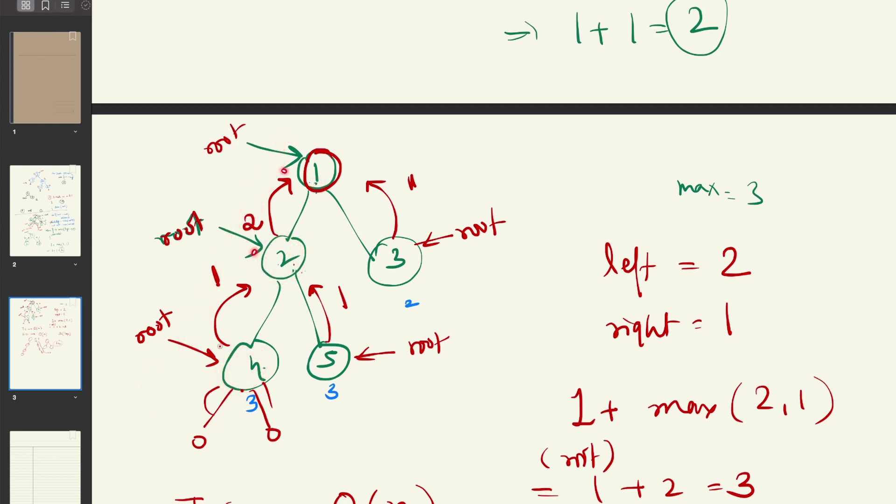
pyautogui.click(216, 368)
pyautogui.scroll(-10, 193, 359)
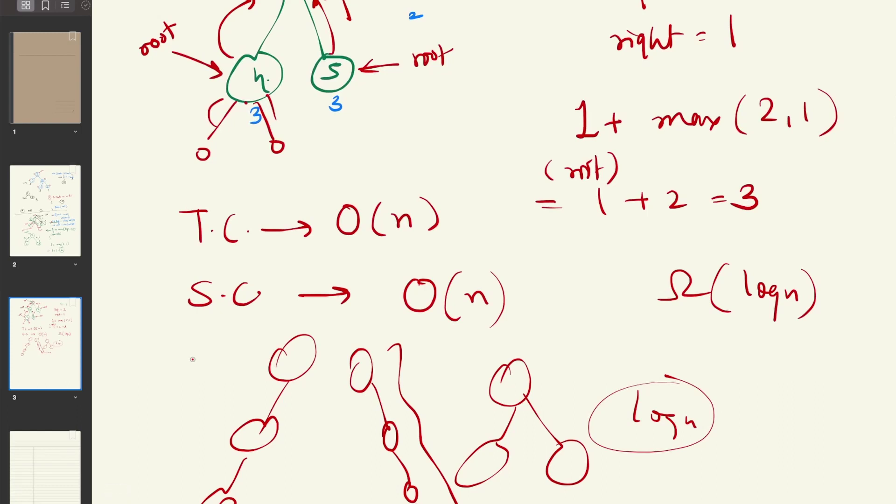
pyautogui.hotkey('ctrl', 'Left')
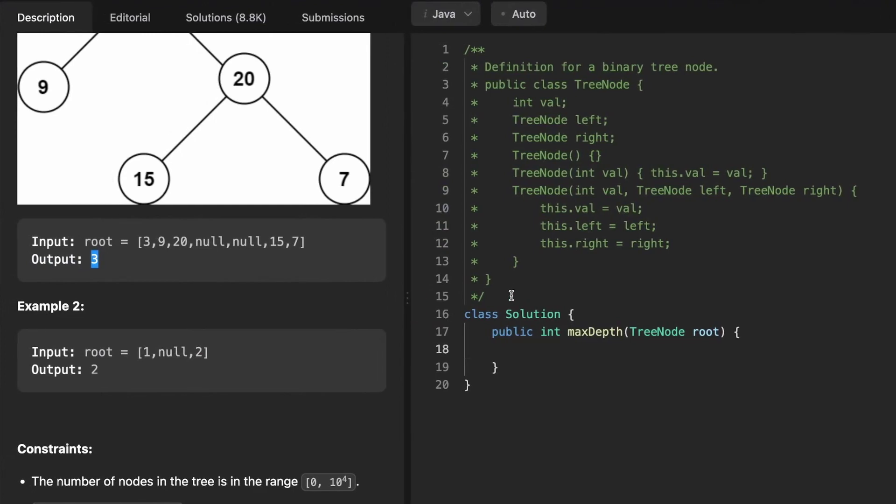
# Delete the Javadoc comment above the class and widen the code editor slightly
pyautogui.moveTo(514, 296); pyautogui.dragTo(490, 14)
pyautogui.press('BackSpace')
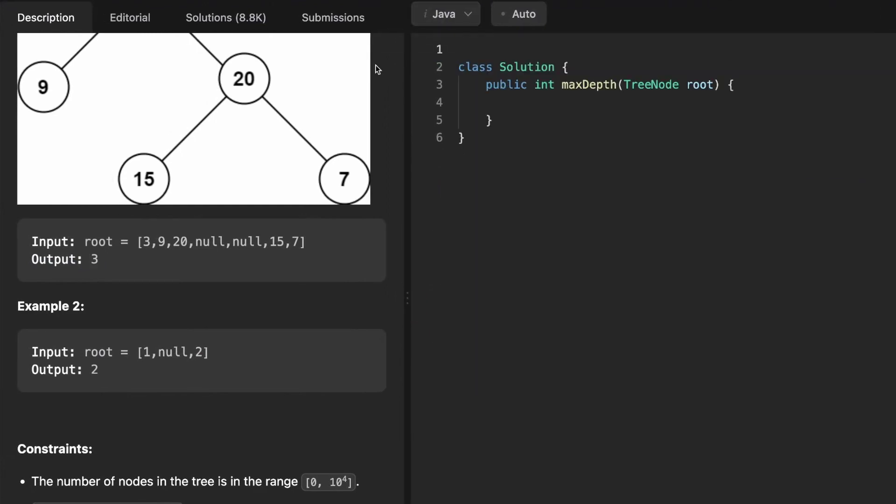
pyautogui.moveTo(406, 116); pyautogui.dragTo(397, 116)
pyautogui.click(537, 110)
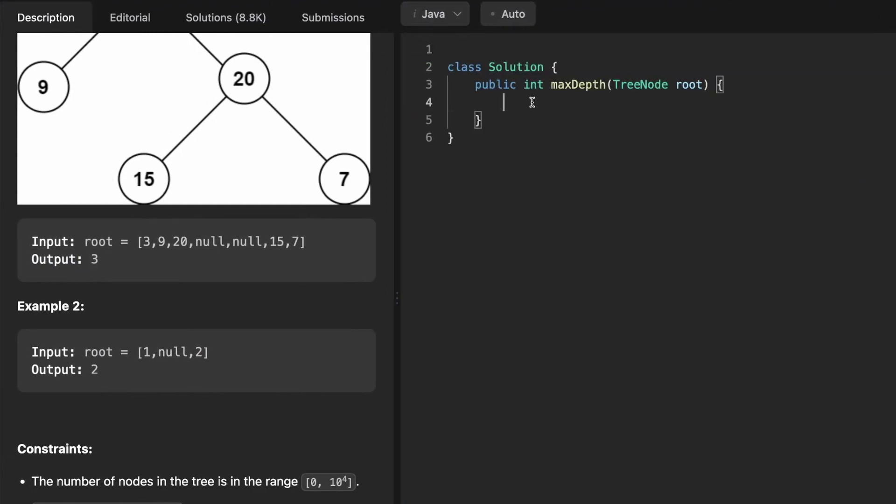
pyautogui.press('Return')
# Add the base case if(root==null) { return 0; } to maxDepth
pyautogui.write('if(')
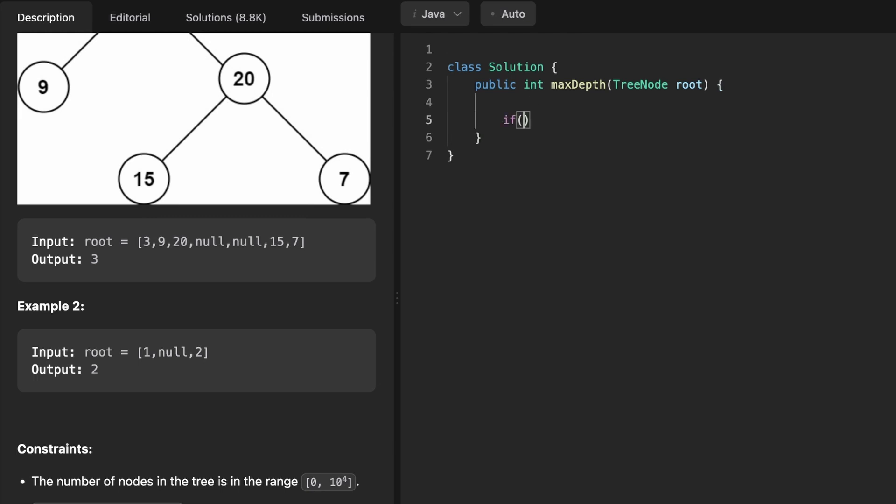
pyautogui.write('root==nul')
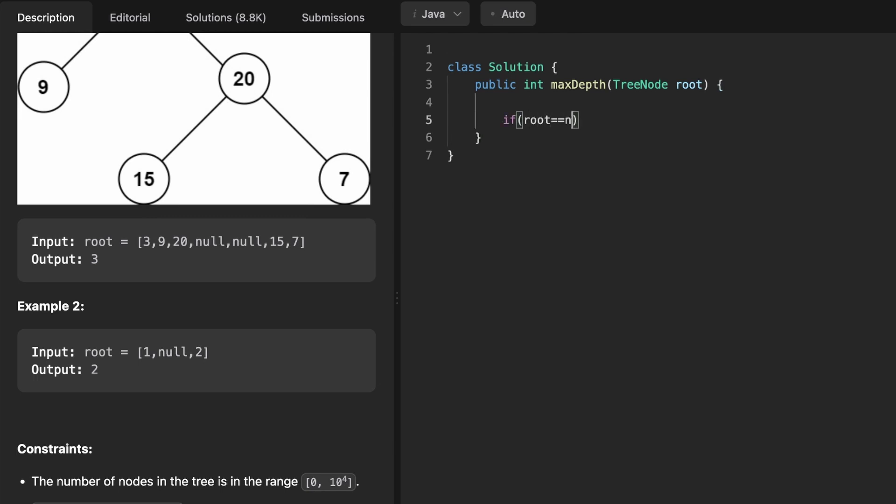
pyautogui.write('l)')
pyautogui.press('Return')
pyautogui.write('P')
pyautogui.press('Return')
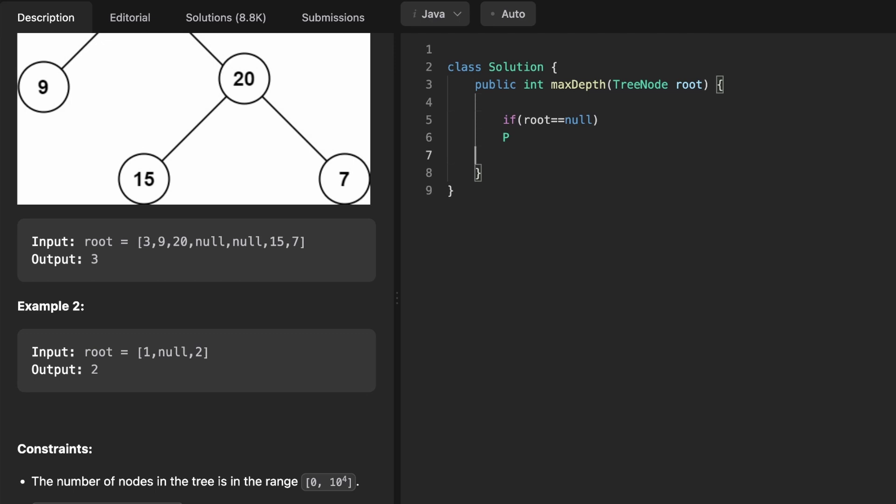
pyautogui.press('Up')
pyautogui.press('BackSpace')
pyautogui.write('{')
pyautogui.press('Return')
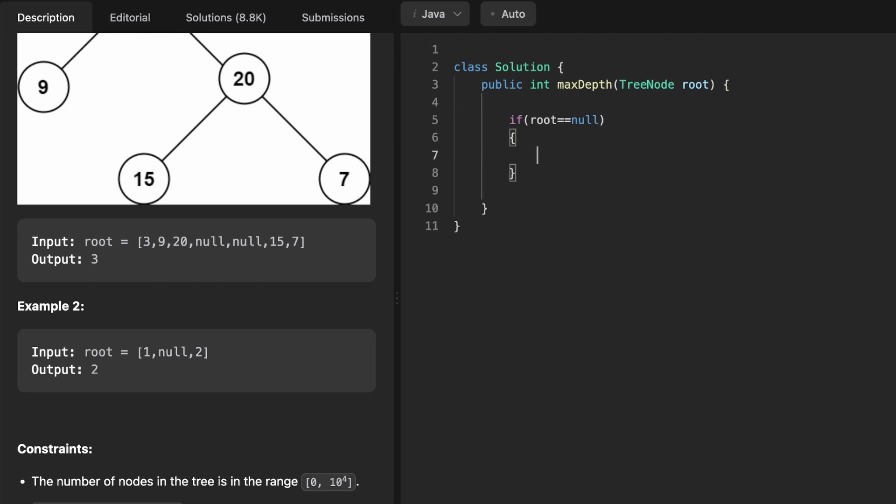
pyautogui.write('return 0;')
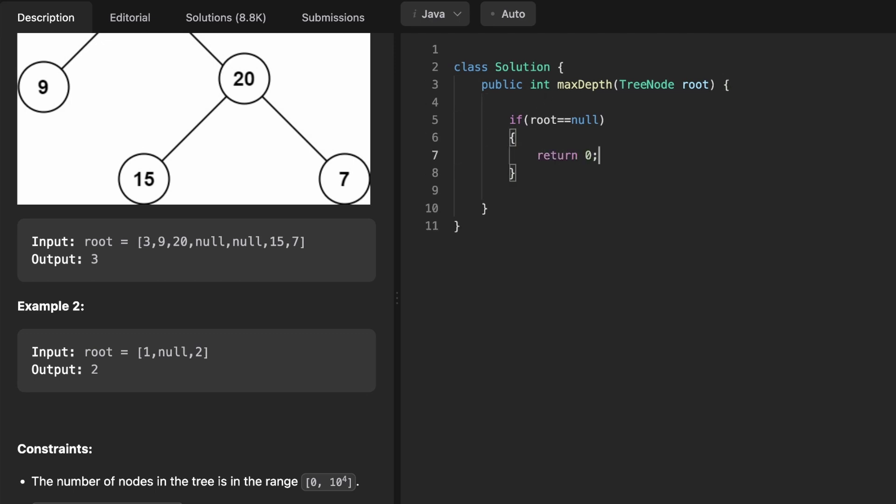
# Add int left = maxDepth(root.left); and begin int right = maxDepth(root.right)
pyautogui.click(516, 173)
pyautogui.press('Return')
pyautogui.write('int')
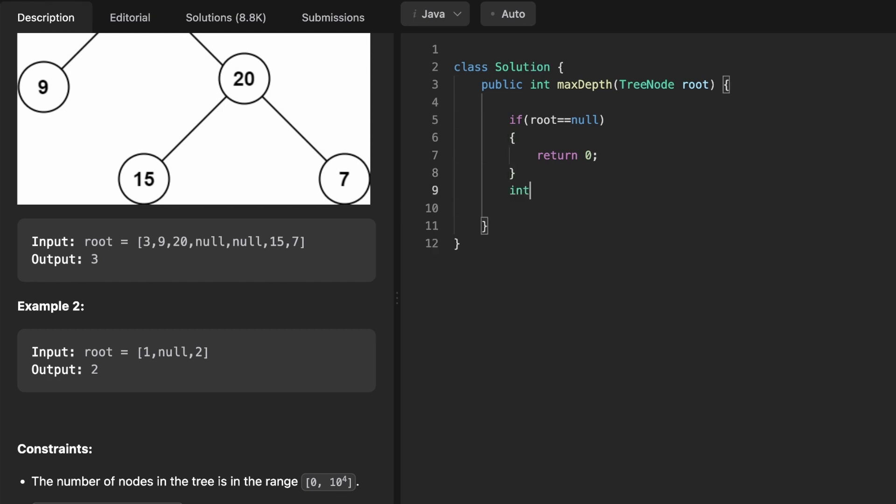
pyautogui.write(' left = maxDepth')
pyautogui.write('(root')
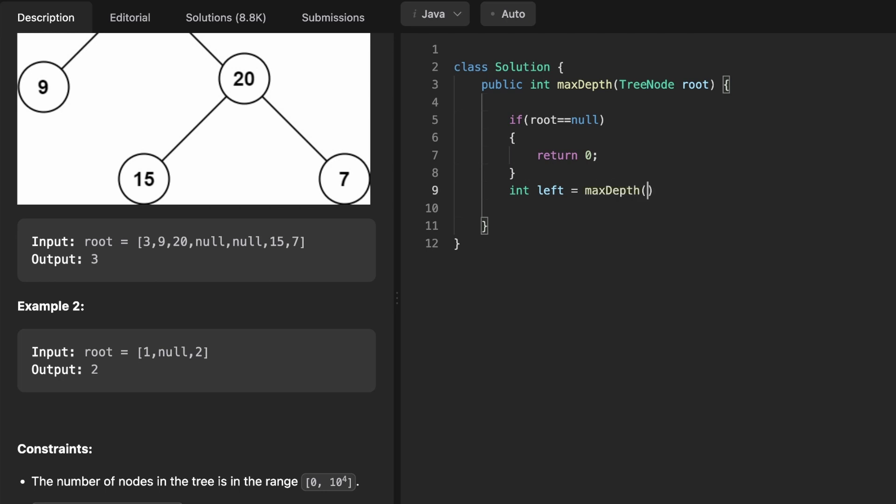
pyautogui.write('.left);')
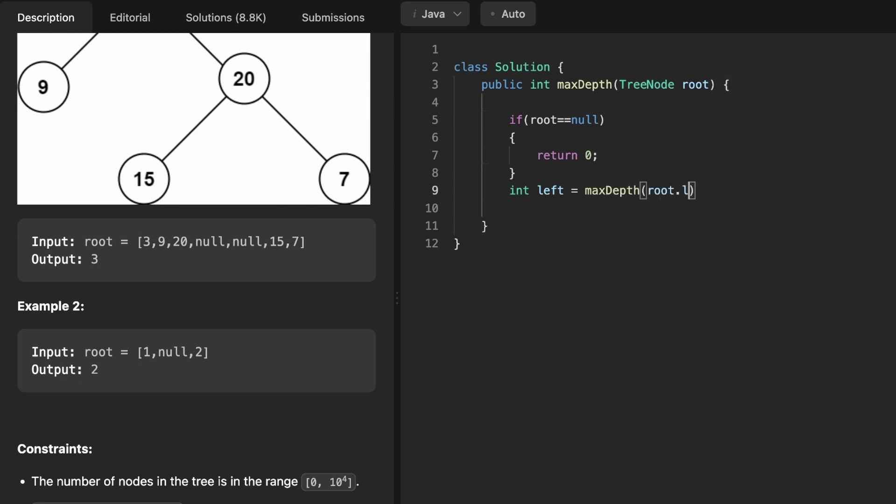
pyautogui.press('Return')
pyautogui.write('int')
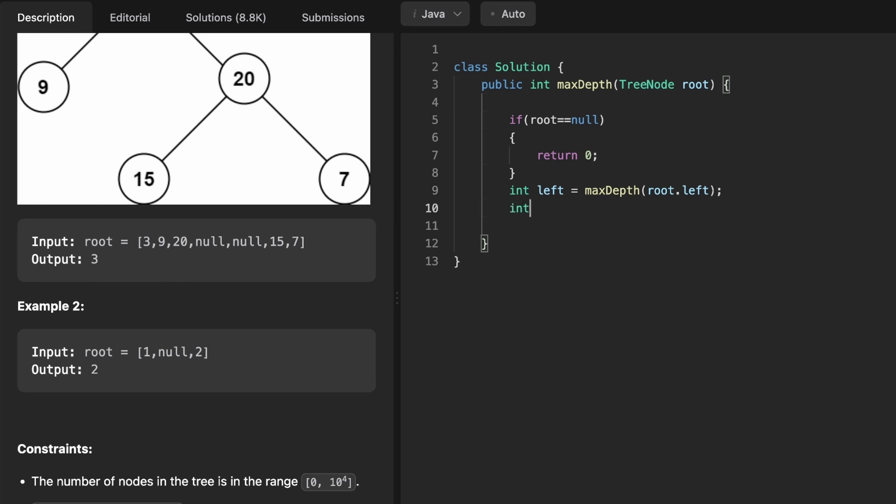
pyautogui.write(' right = ma')
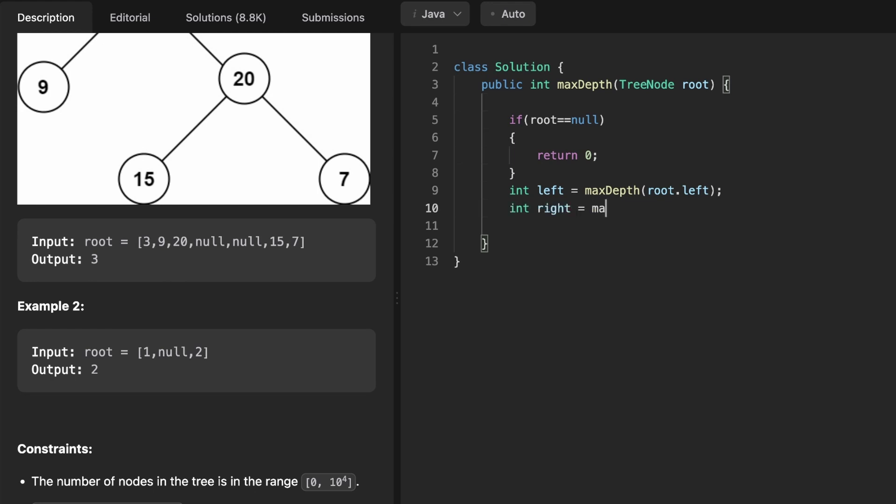
pyautogui.write('xDepth(root.r')
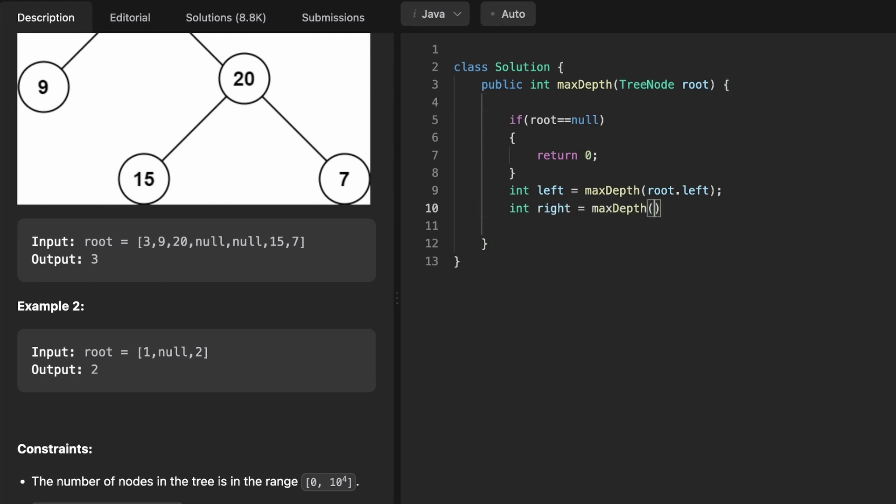
pyautogui.write('ight)')
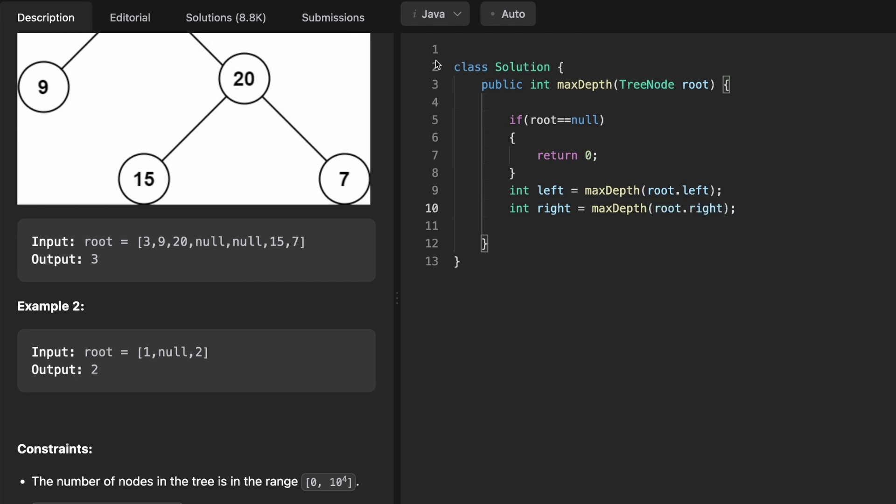
# After the right-depth line, add the statement return 1 + Math.max(left,right); and correct its typos
pyautogui.moveTo(509, 209); pyautogui.dragTo(746, 213)
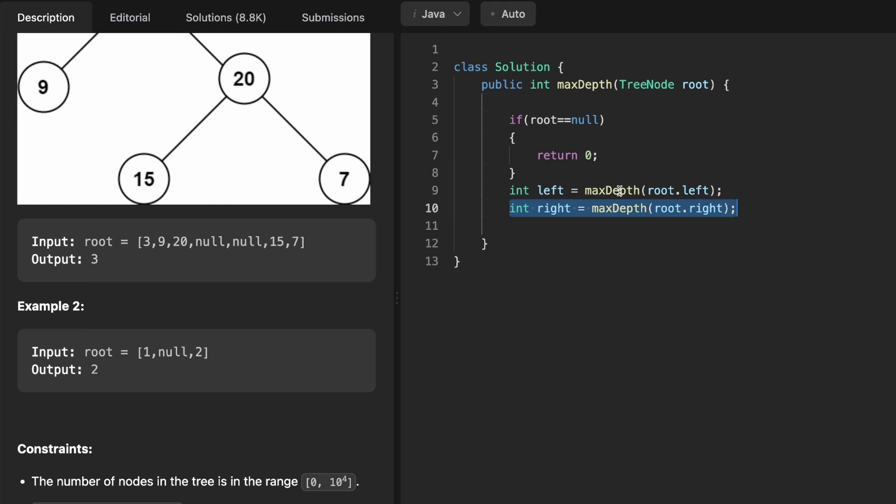
pyautogui.click(752, 210)
pyautogui.press('Return')
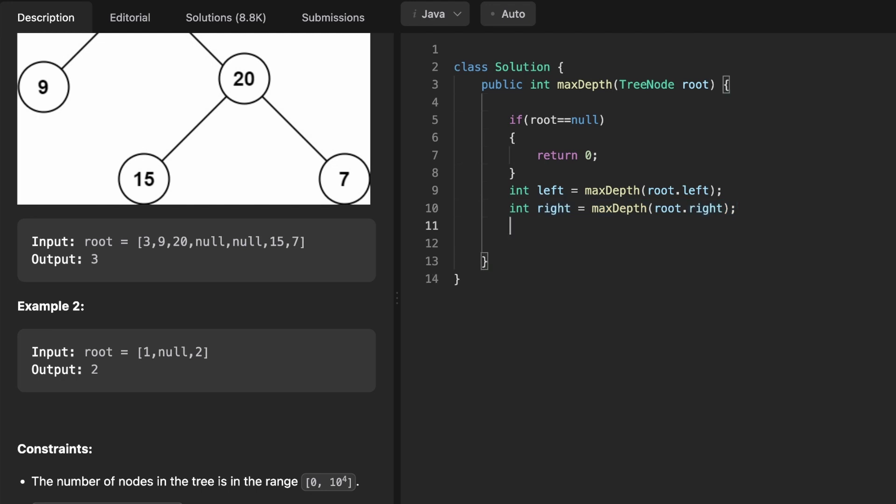
pyautogui.write('return 1 + Math.n')
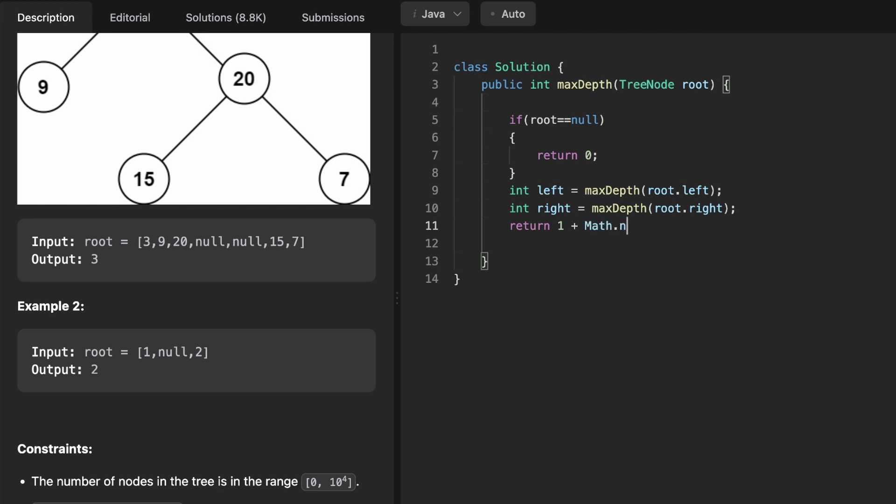
pyautogui.press('BackSpace')
pyautogui.write('max(')
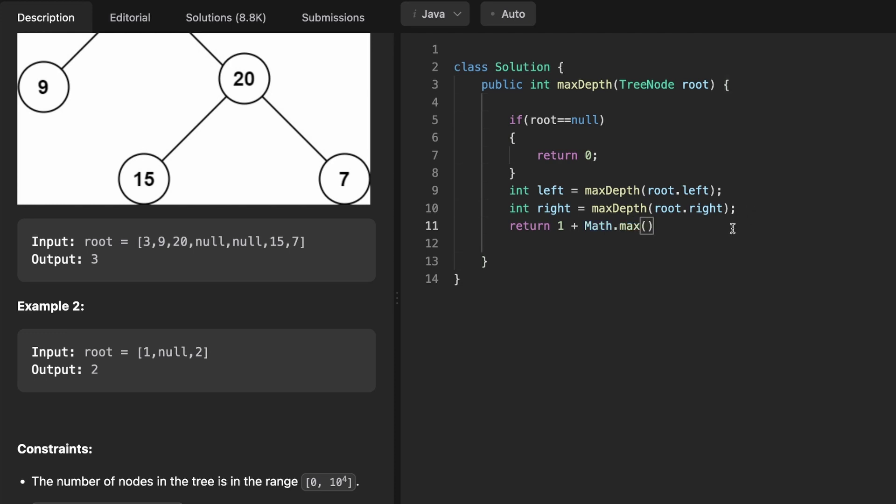
pyautogui.doubleClick(604, 228)
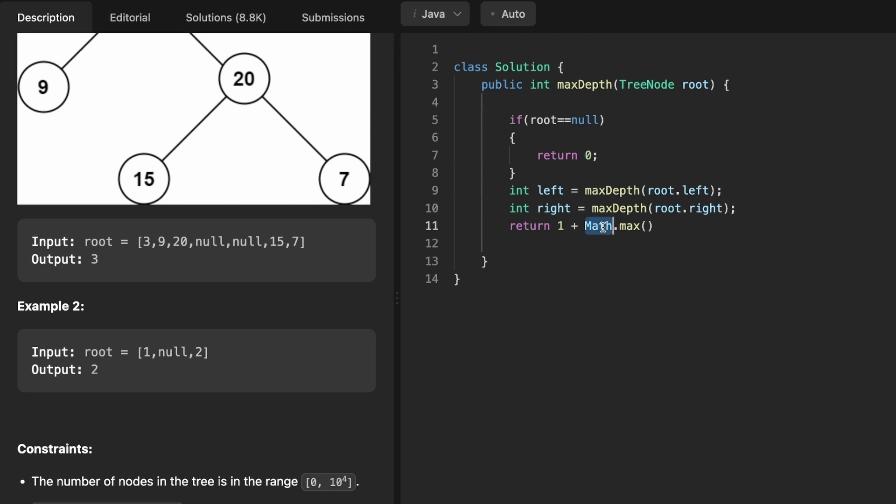
pyautogui.click(647, 227)
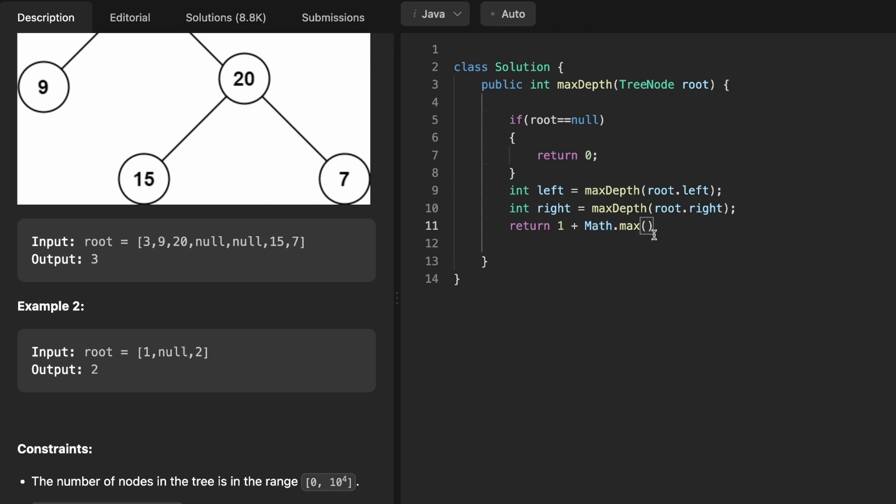
pyautogui.write('leftm')
pyautogui.press('BackSpace')
pyautogui.write(',right);')
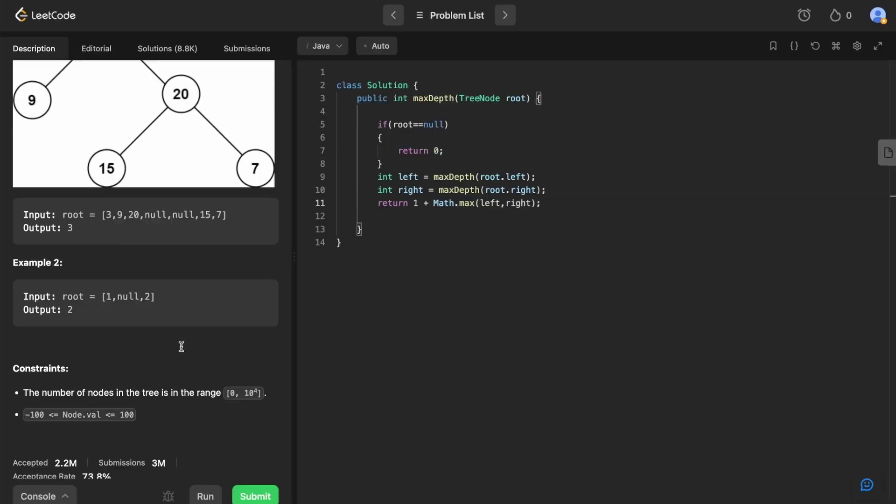
# Submit the Java solution, which is Accepted with 0 ms runtime beating 100%
pyautogui.scroll(-1, 181, 347)
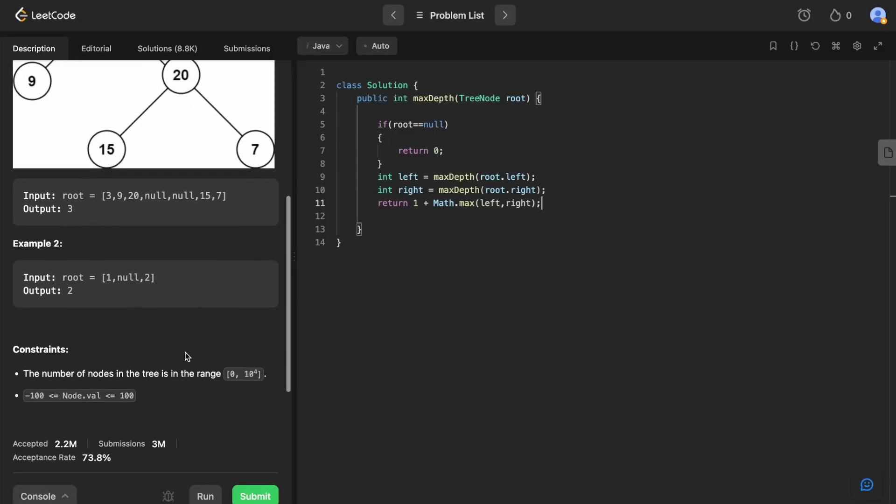
pyautogui.click(249, 496)
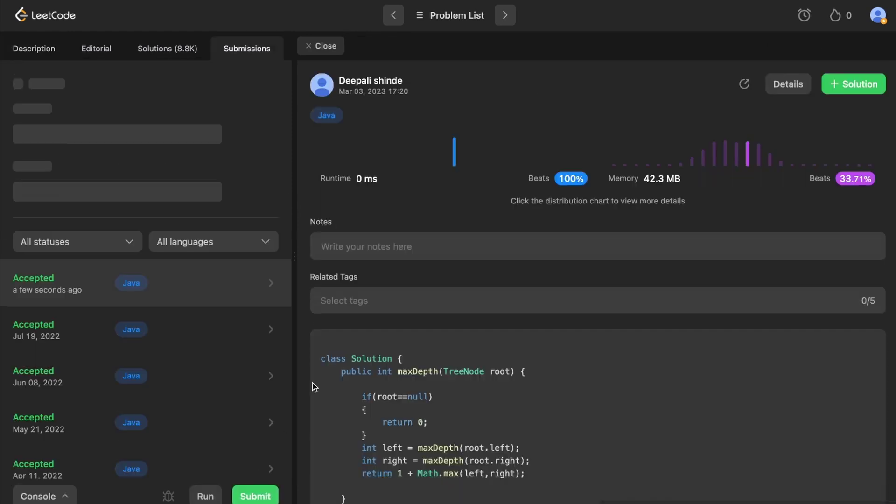